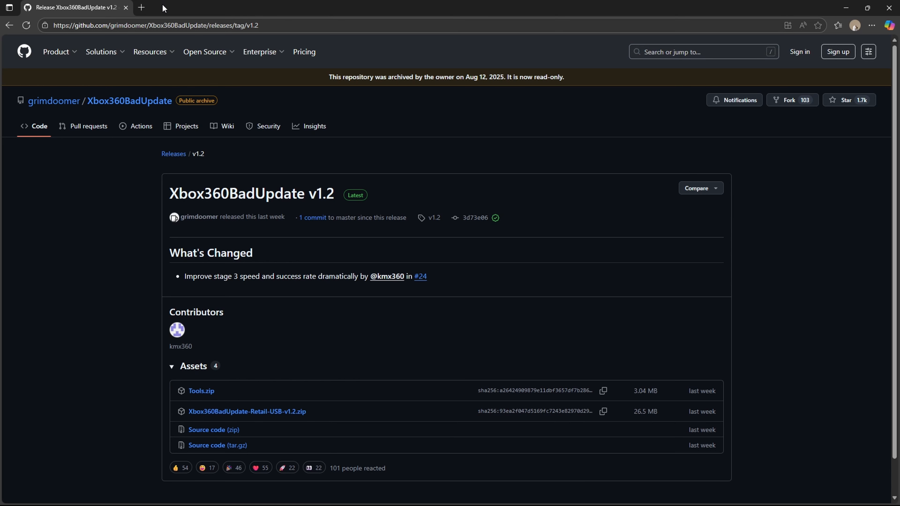
- Examine the Digiex page for Rock Band Blitz and its download links
drag(161, 7, 368, 64)
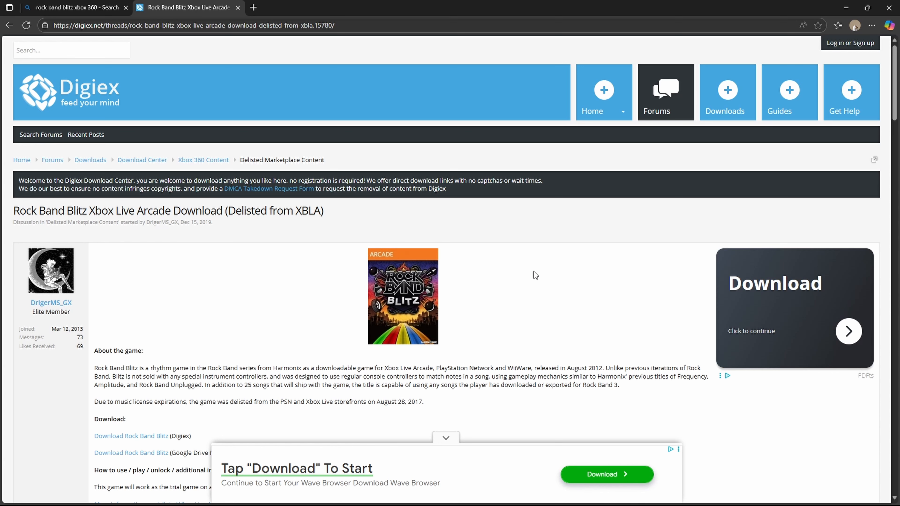
key(ctrl+l)
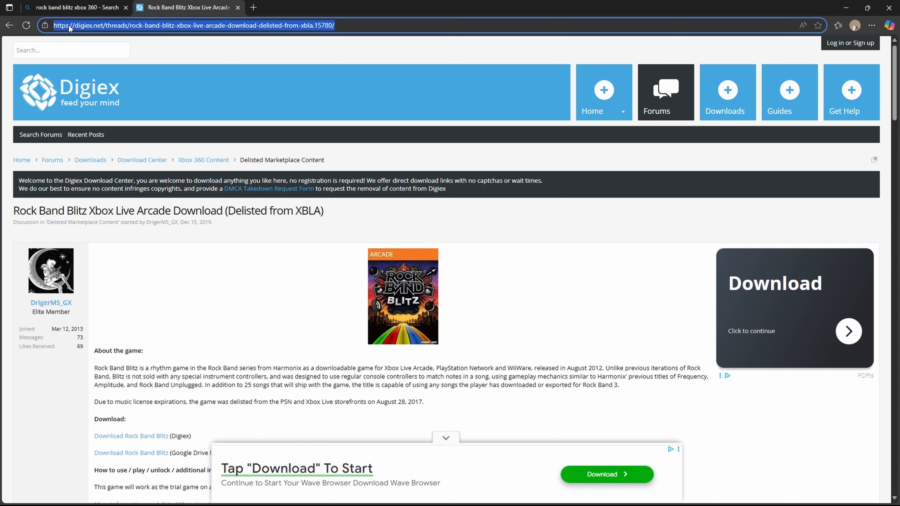
scroll(446, 233, down, 5)
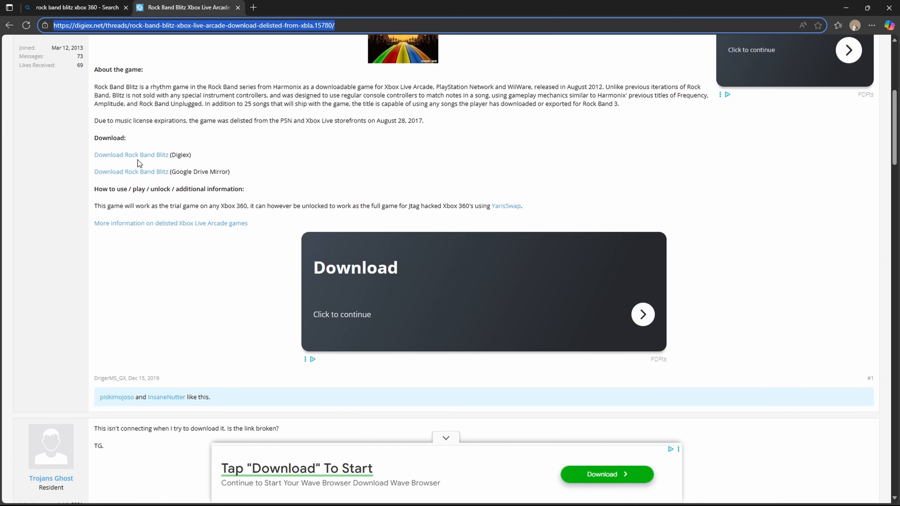
scroll(311, 181, up, 8)
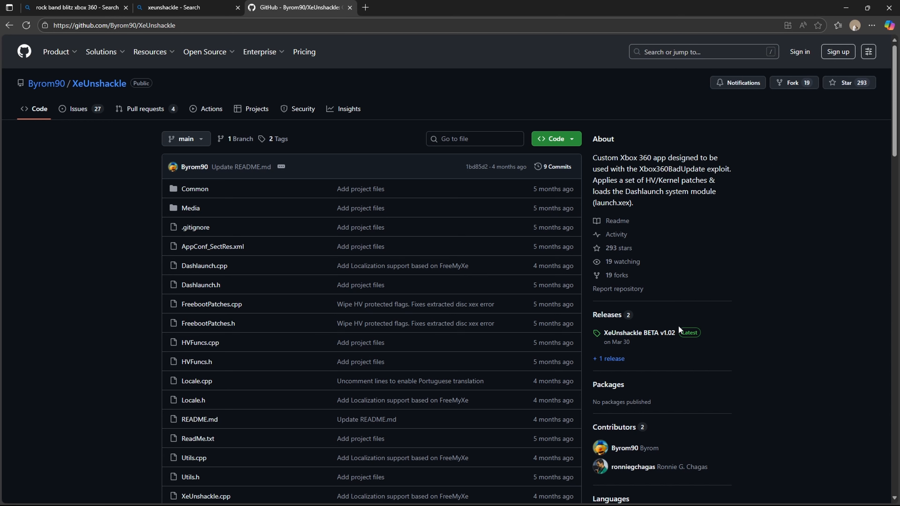
- Open the XeUnshackle BETA v1.02 release page on GitHub and minimize the browser
click(662, 333)
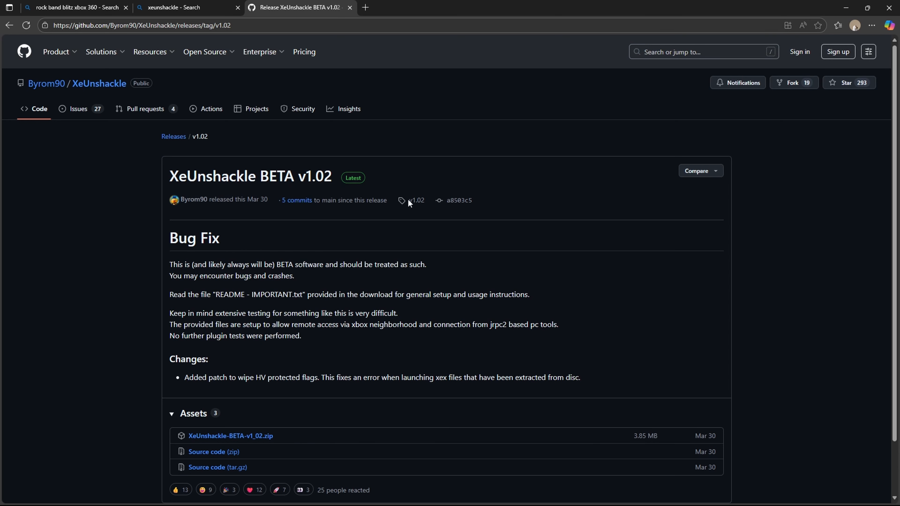
click(846, 7)
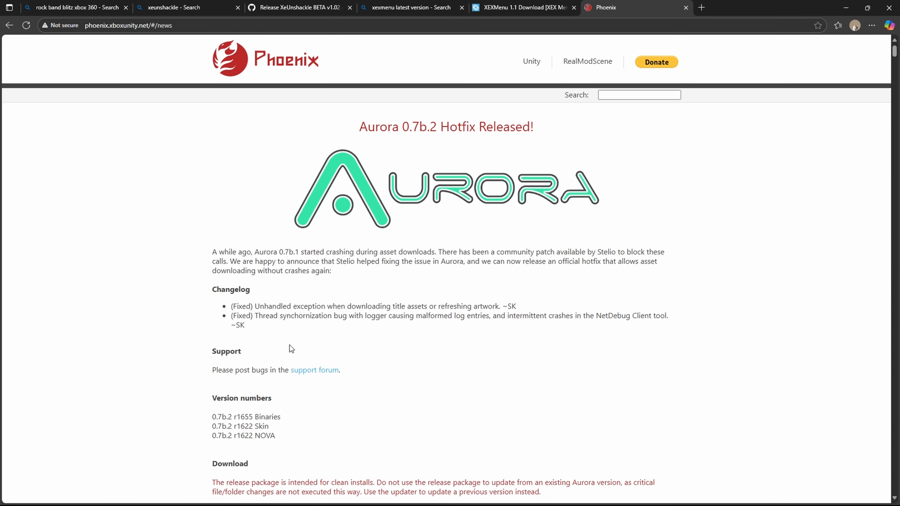
- Examine the Aurora 0.7b.2 release notes and download section on the Phoenix site, and minimize the browser
scroll(243, 280, down, 8)
scroll(454, 298, down, 7)
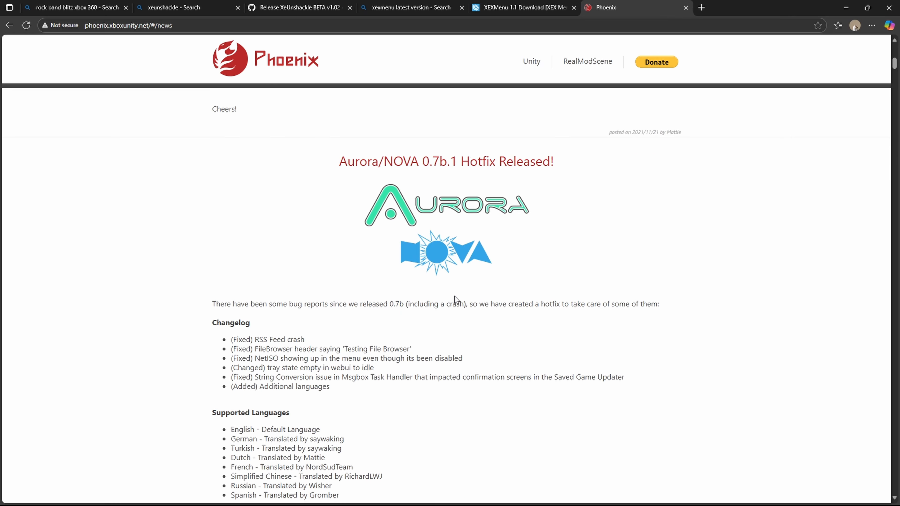
scroll(454, 296, up, 9)
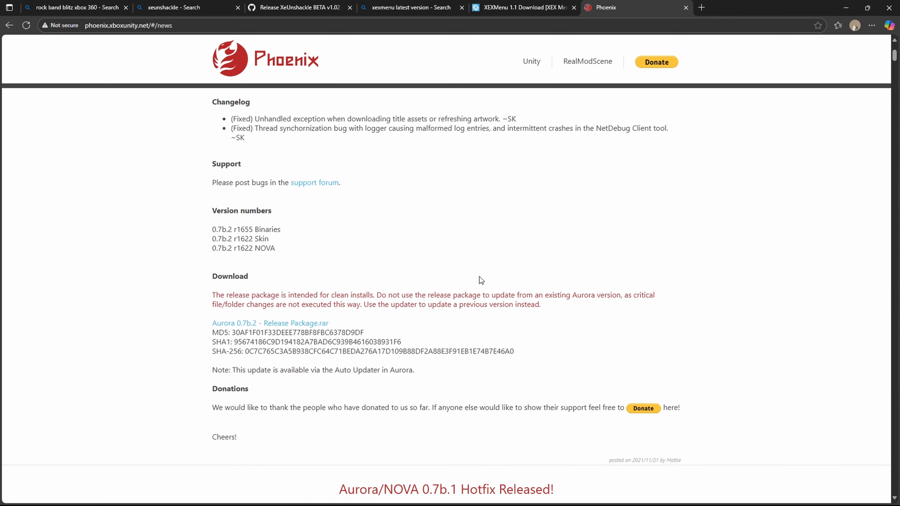
scroll(480, 280, up, 6)
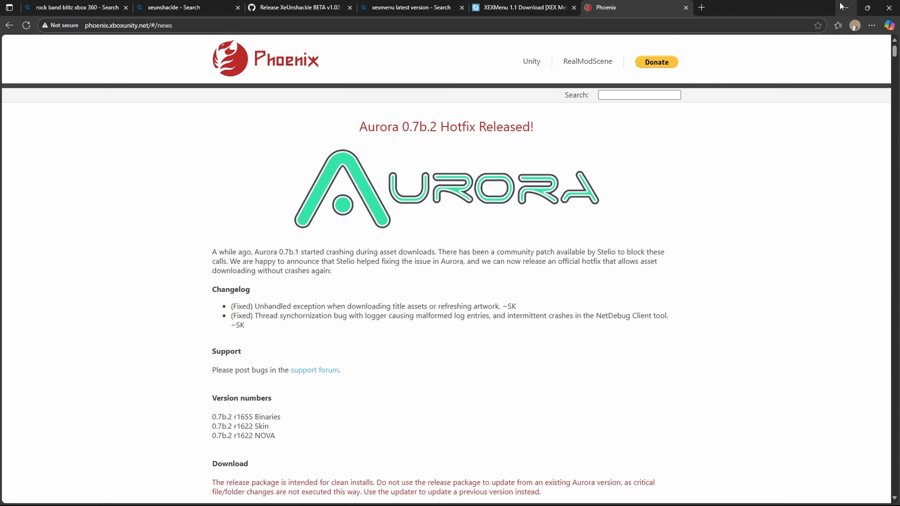
click(846, 7)
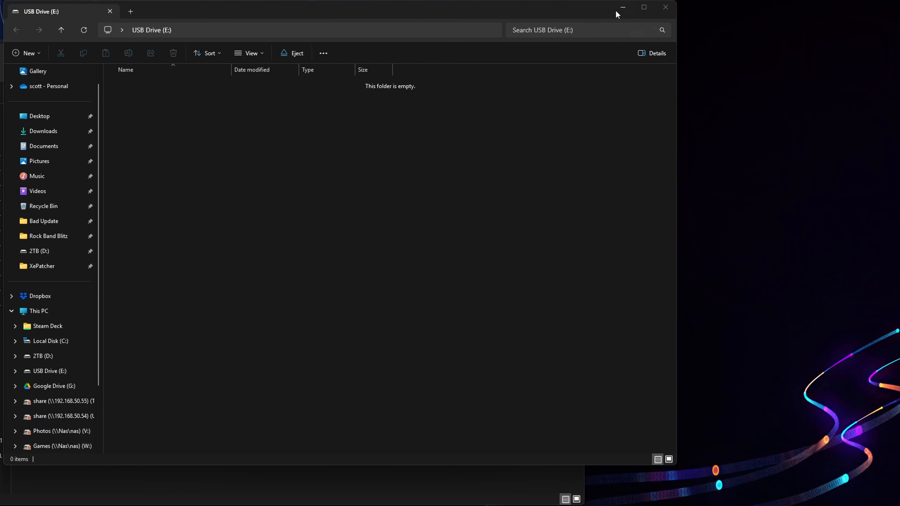
- Clear the USB Drive (E:) window off the desktop and reposition the Bad Update folder window
click(665, 7)
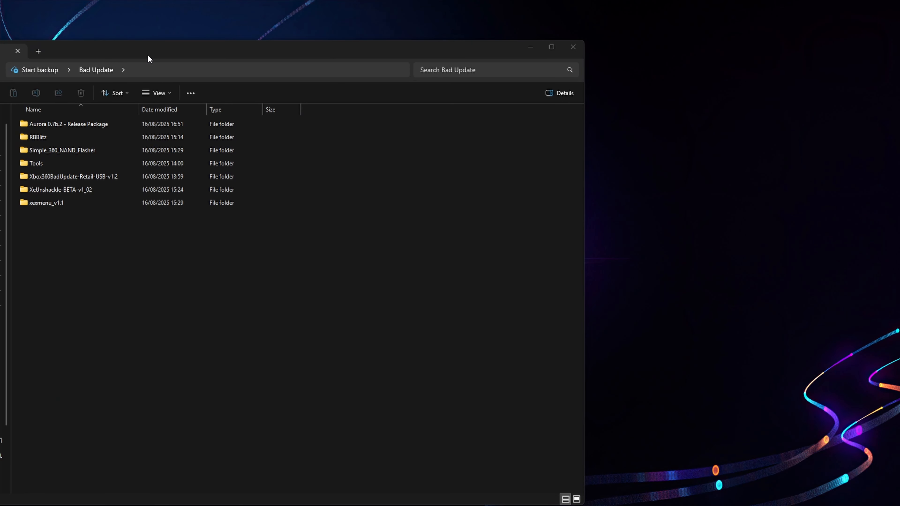
drag(149, 59, 325, 162)
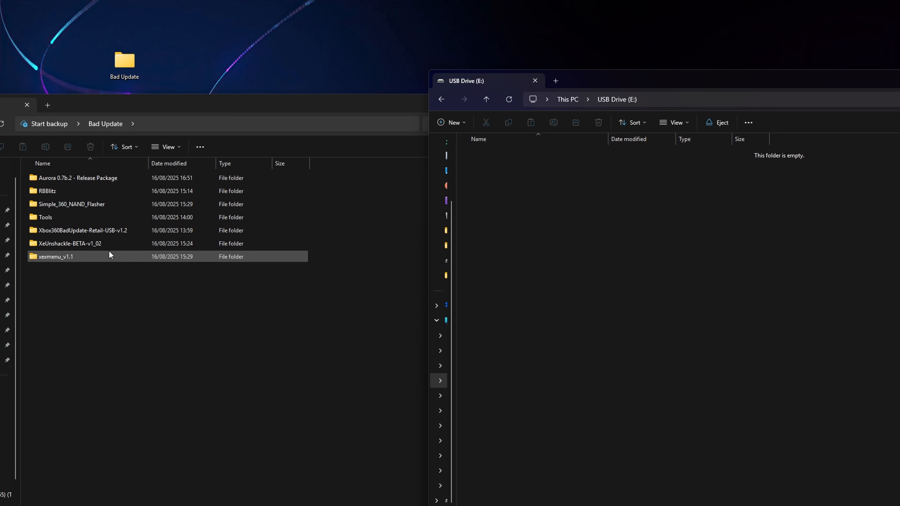
- Copy the BadUpdatePayload and Content folders from Rock Band Blitz inside Xbox360BadUpdate-Retail-USB-v1.2 to the root of USB Drive (E:)
double_click(103, 230)
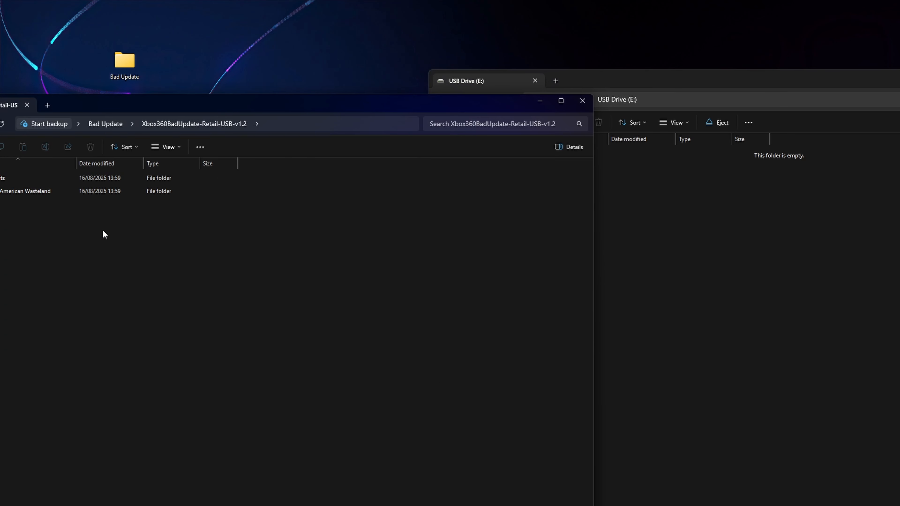
drag(127, 113, 169, 127)
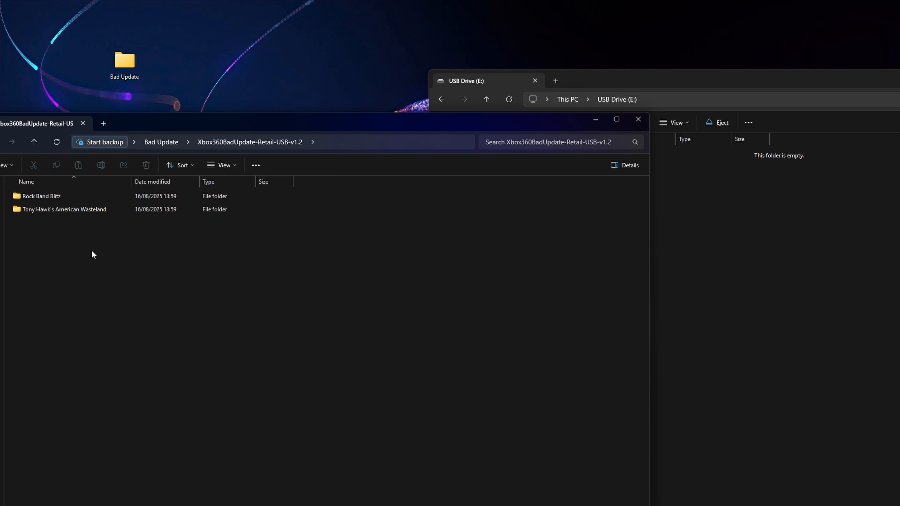
click(52, 196)
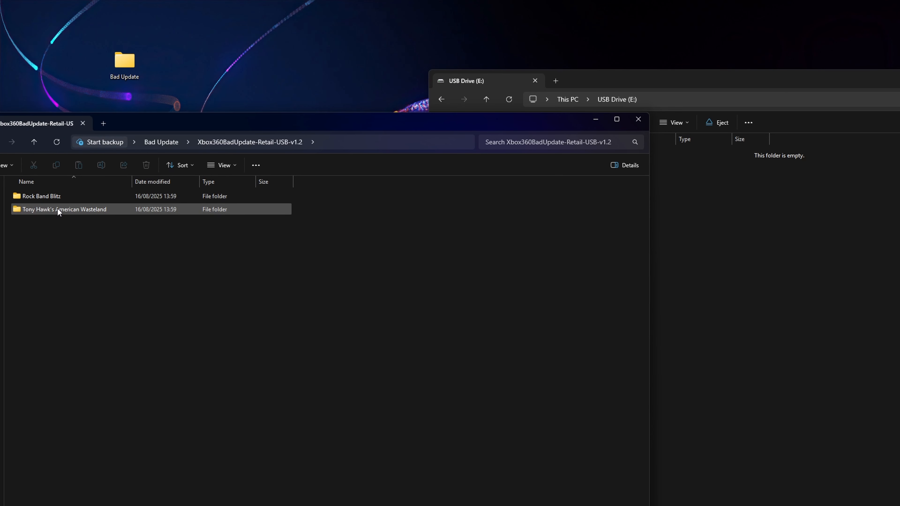
double_click(49, 199)
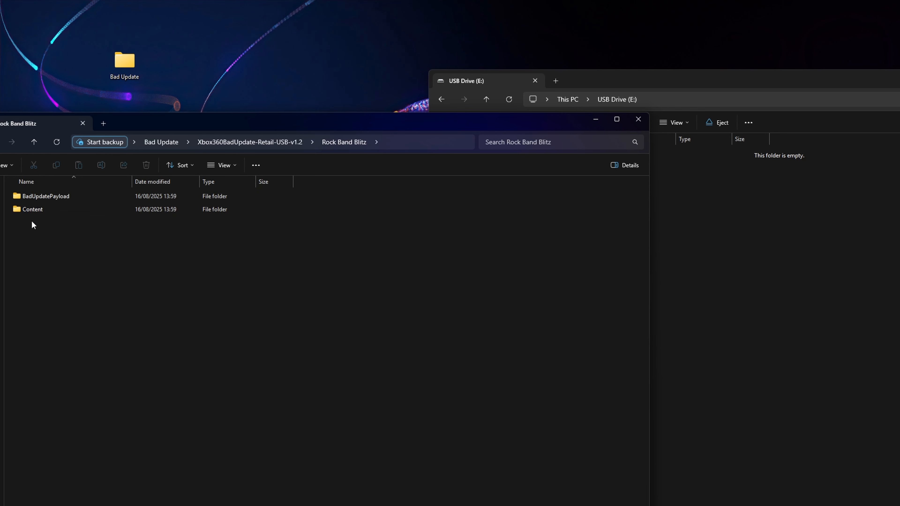
drag(38, 218, 749, 261)
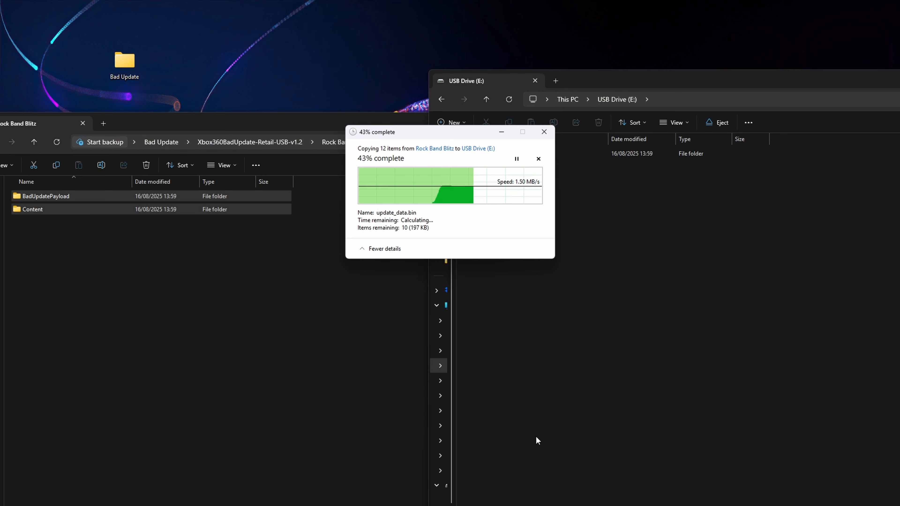
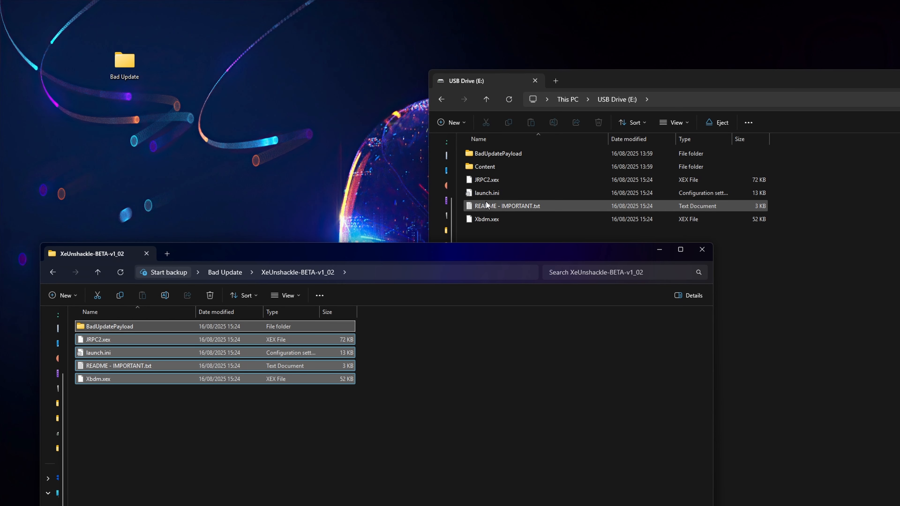
click(99, 272)
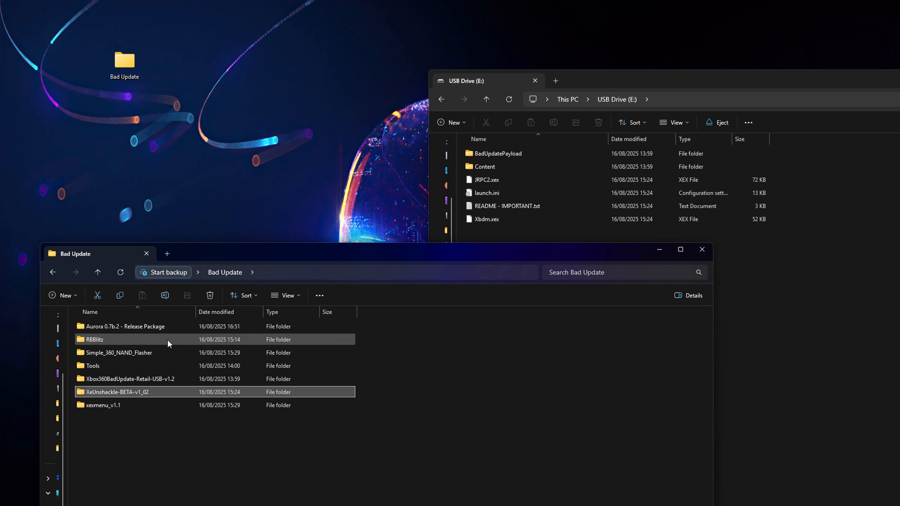
double_click(490, 171)
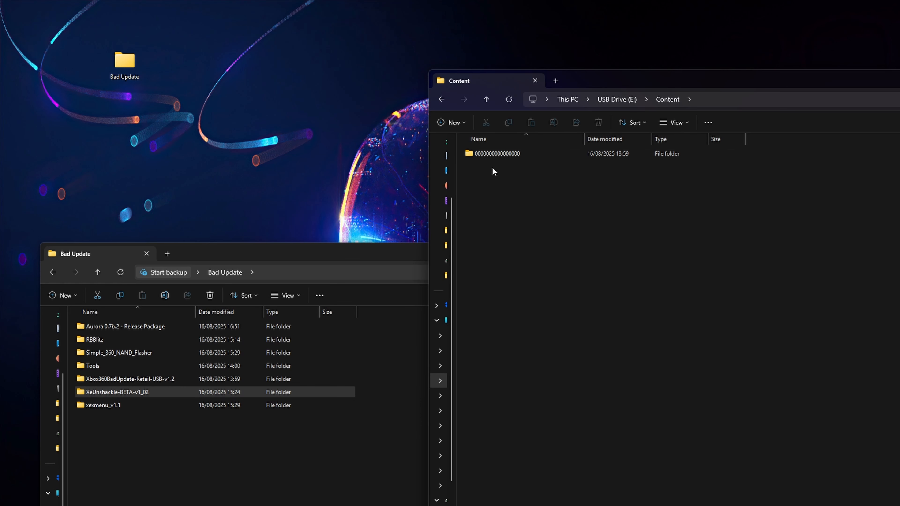
double_click(496, 155)
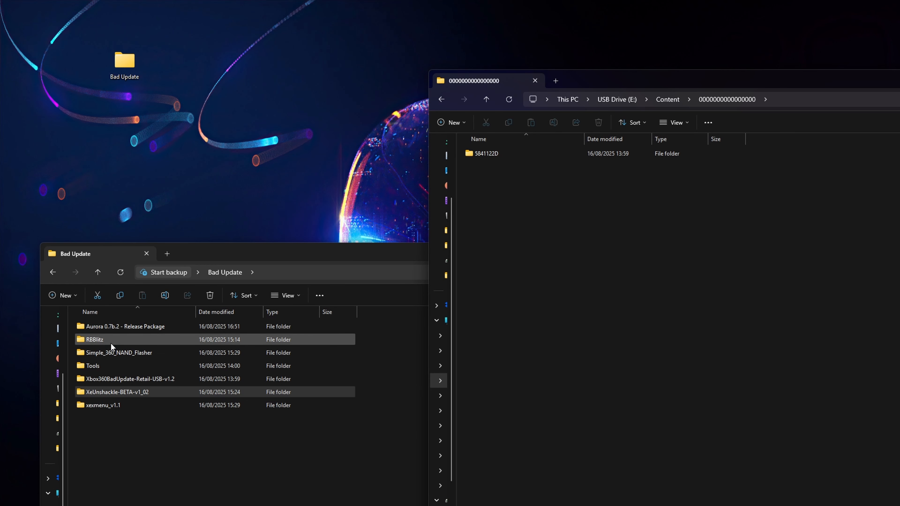
double_click(95, 340)
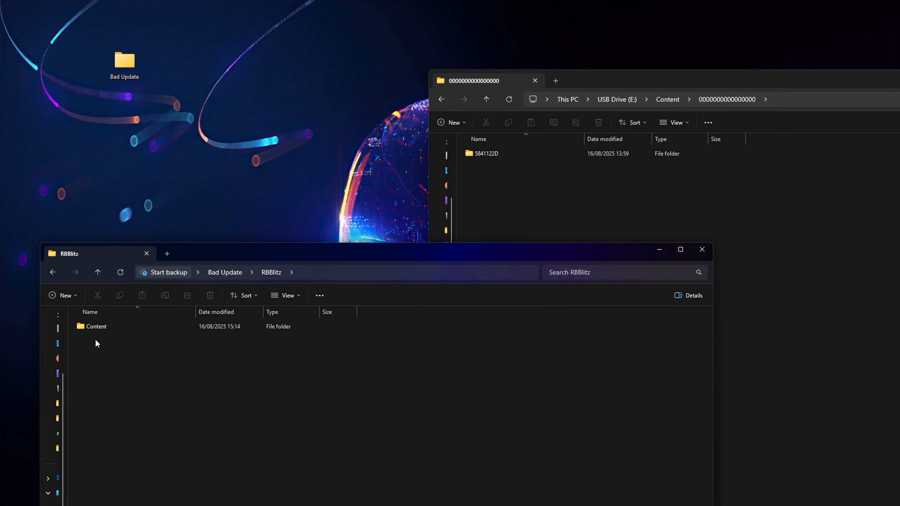
double_click(95, 326)
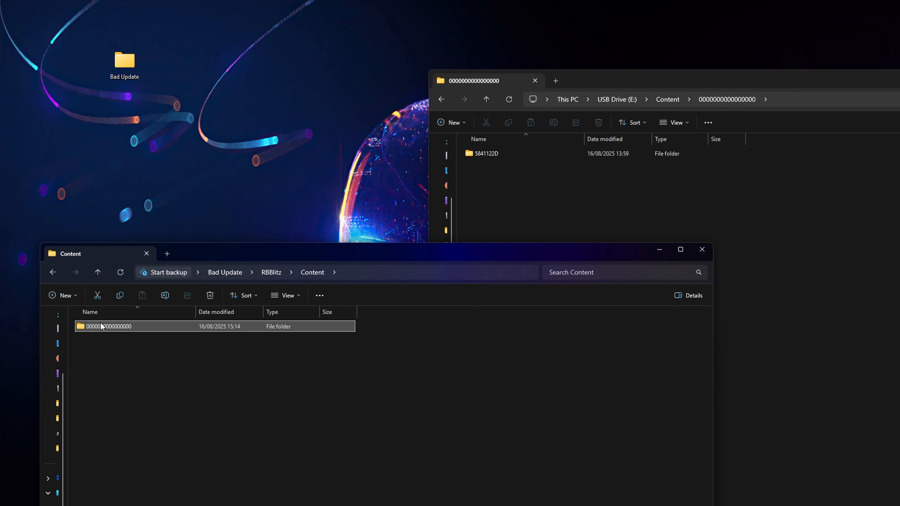
double_click(100, 326)
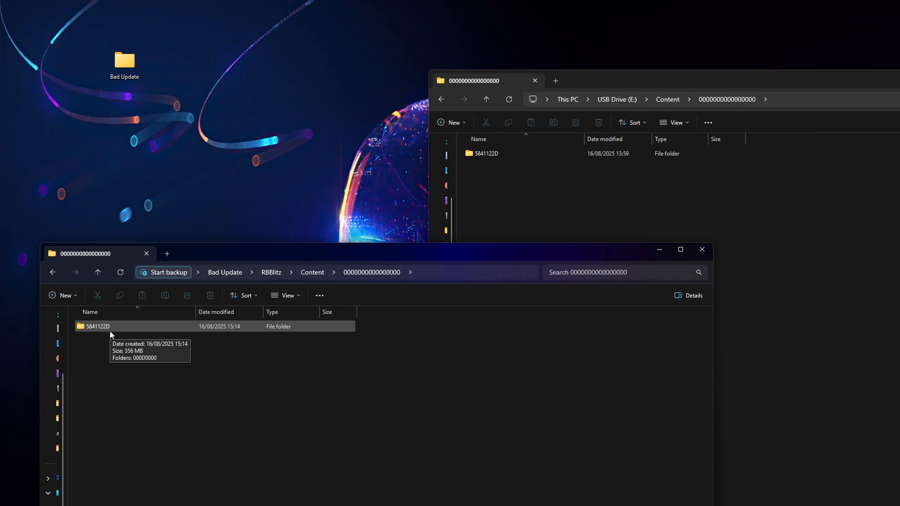
drag(94, 325, 514, 199)
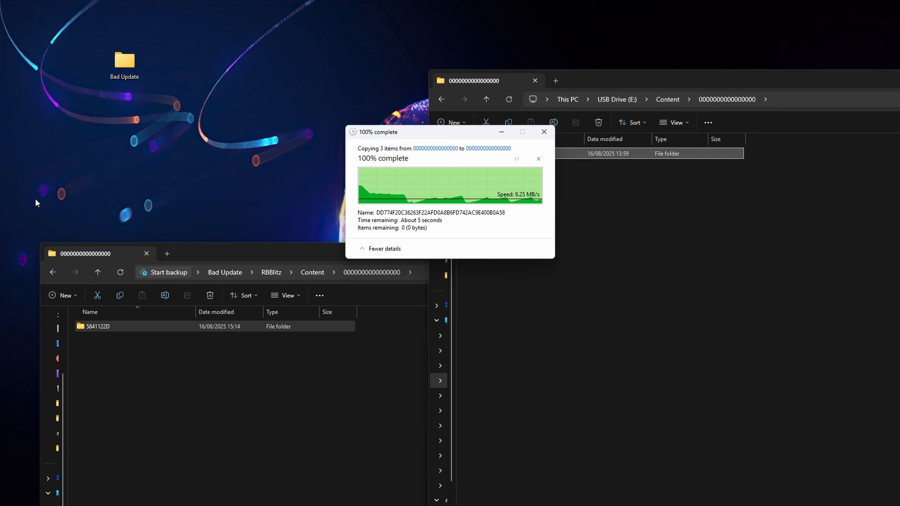
click(104, 272)
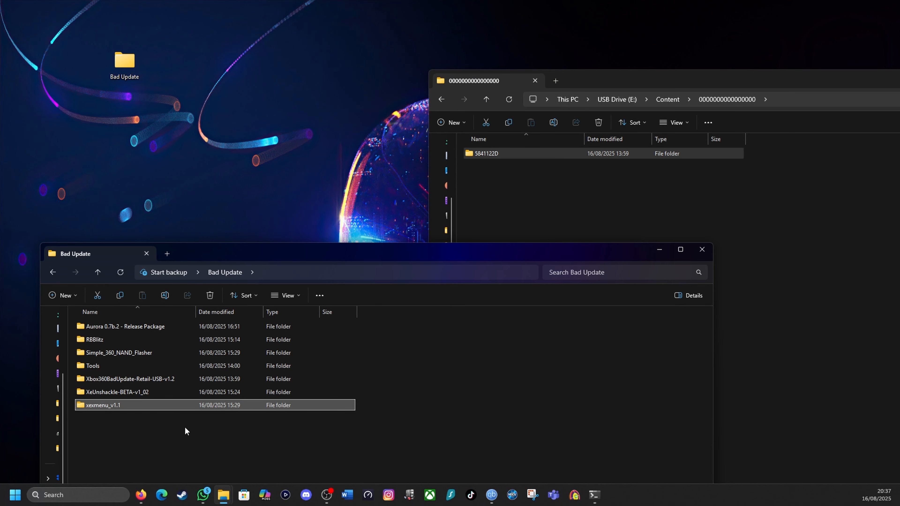
double_click(114, 407)
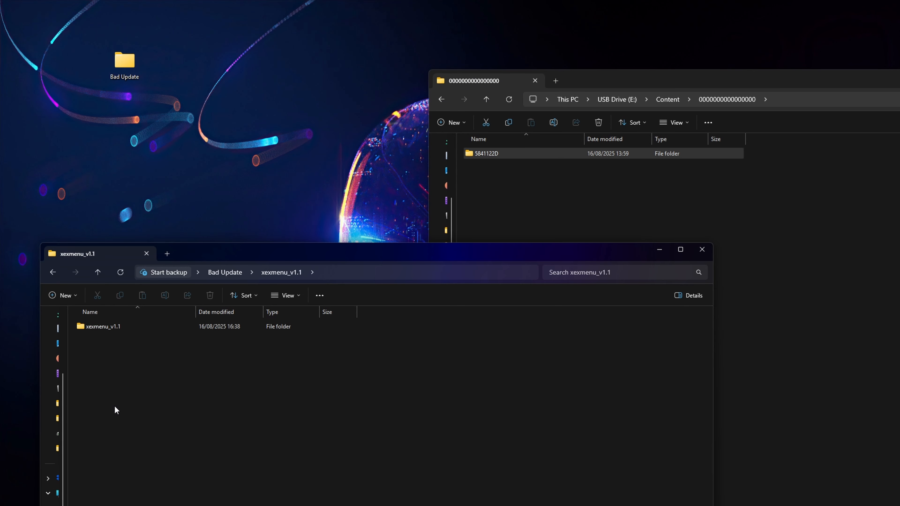
double_click(105, 323)
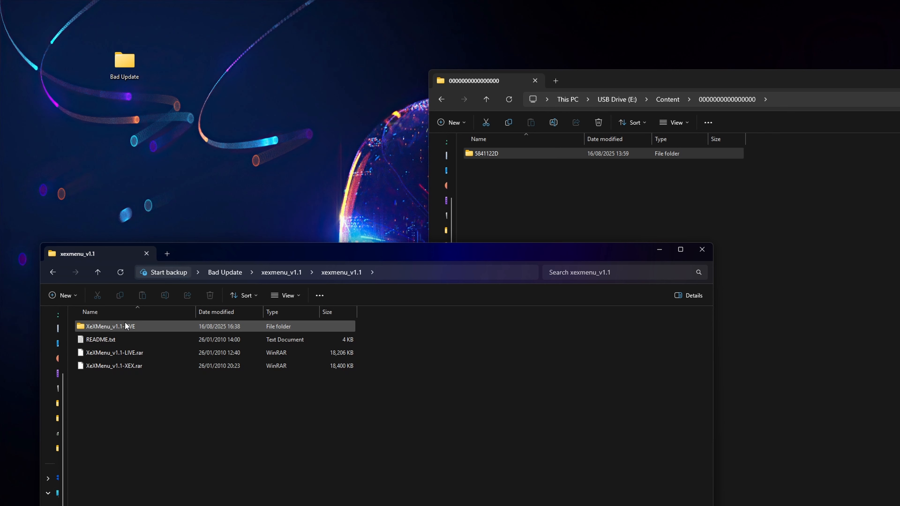
double_click(140, 326)
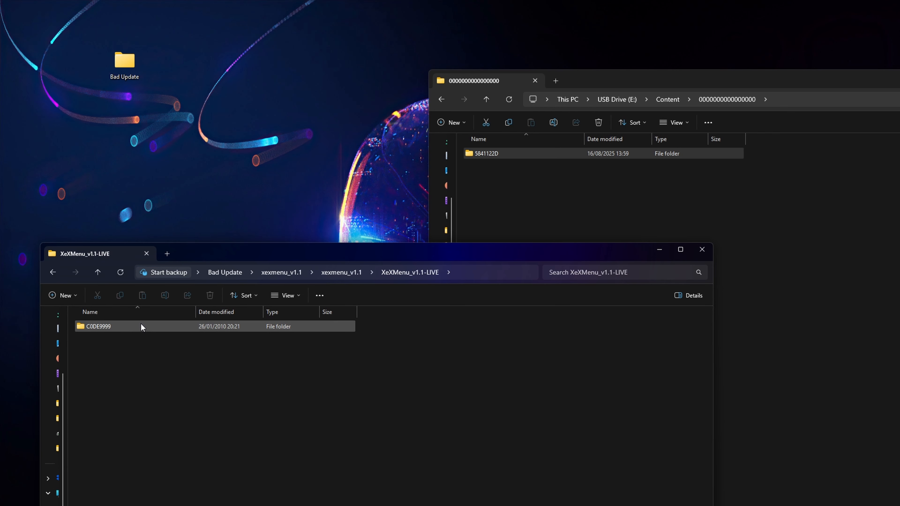
drag(83, 330, 524, 193)
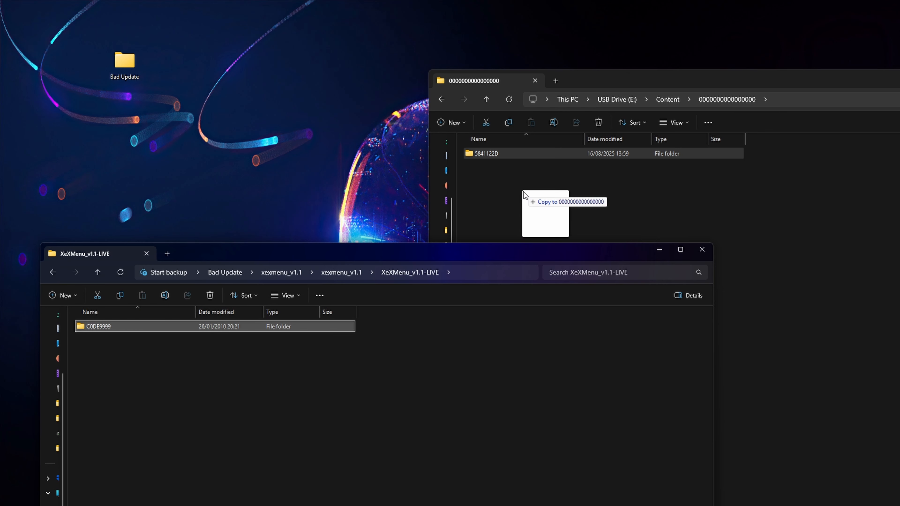
drag(523, 193, 524, 191)
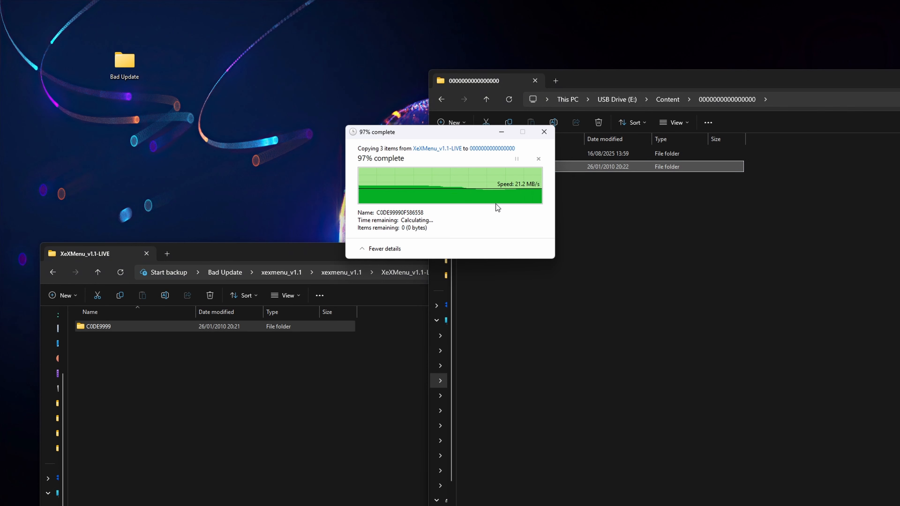
click(507, 203)
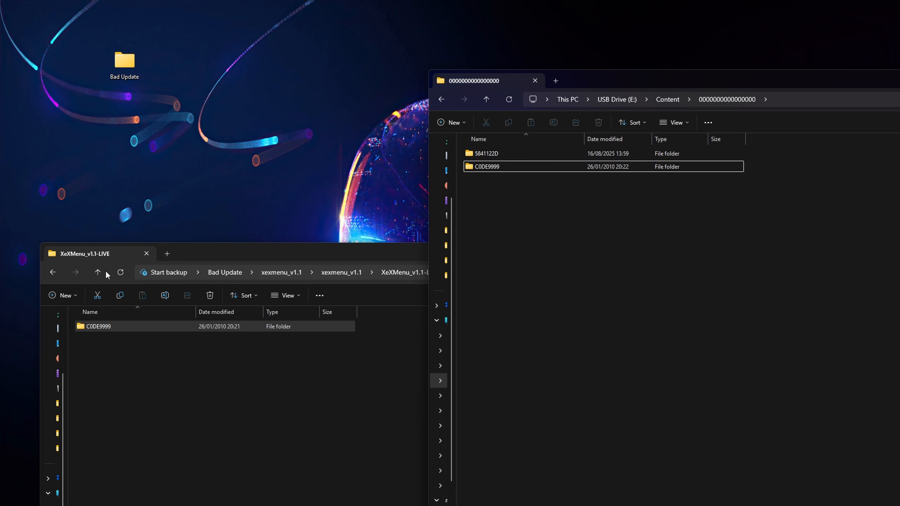
- Return to the Bad Update folder and create a folder named Apps in the root of USB Drive (E:)
click(98, 272)
click(97, 272)
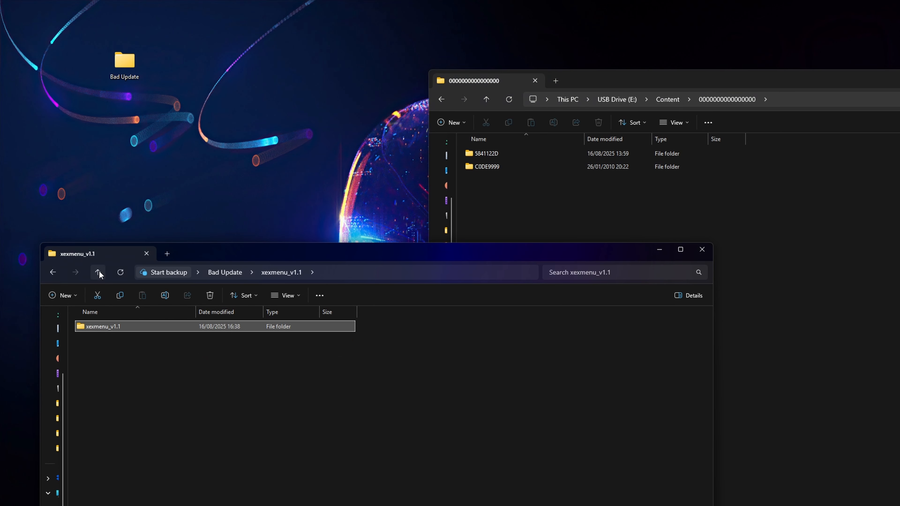
click(97, 272)
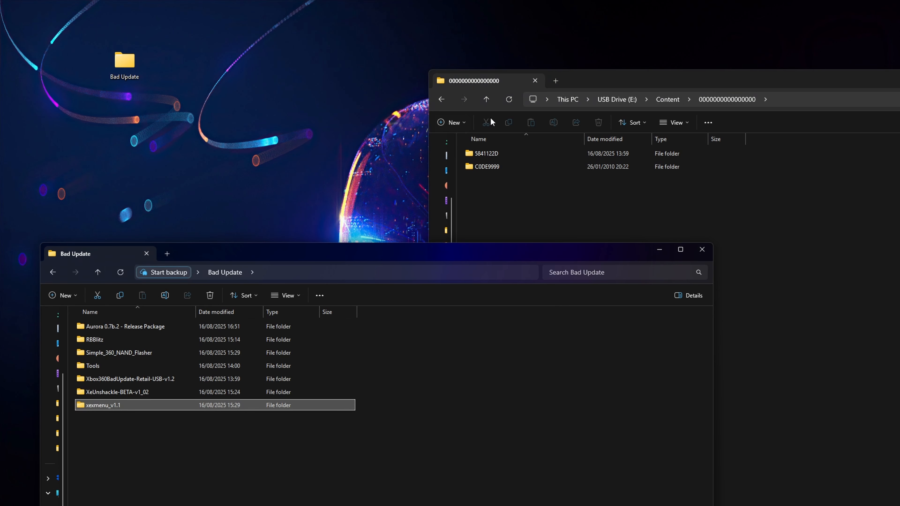
click(487, 100)
click(487, 105)
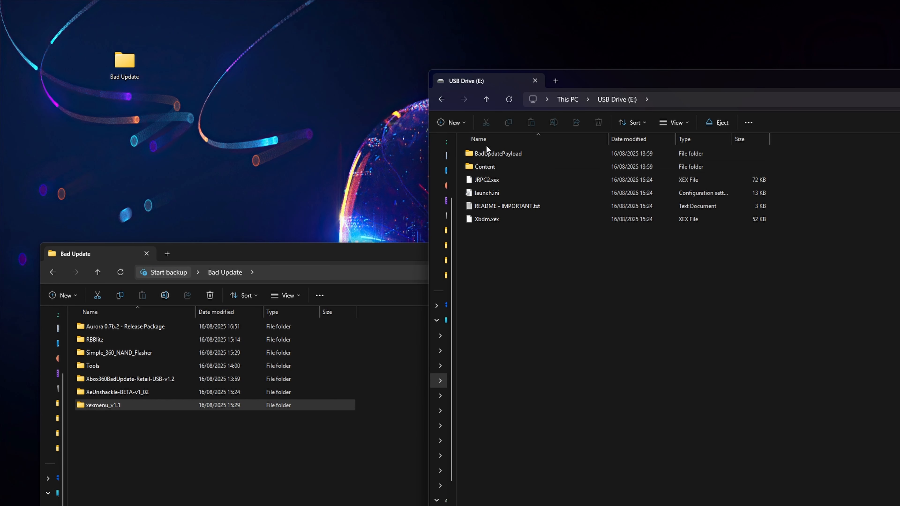
click(509, 231)
right_click(511, 249)
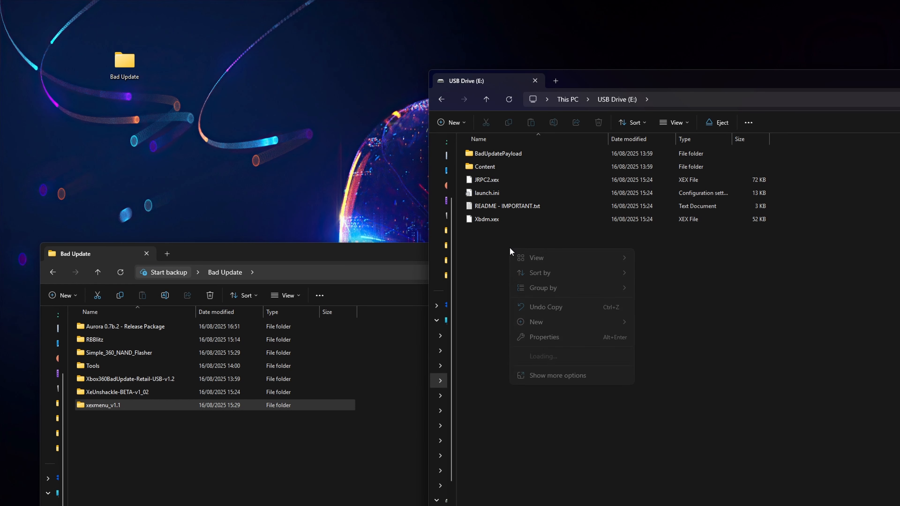
mouse_move(563, 324)
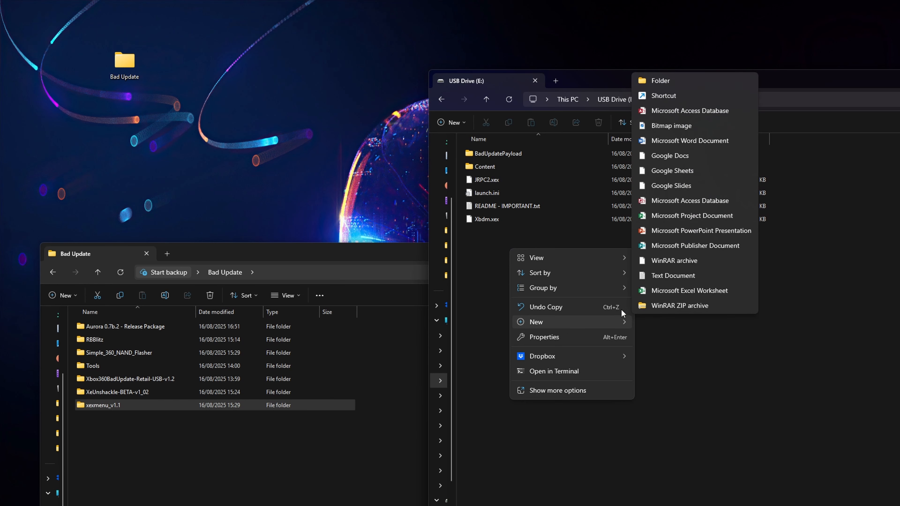
click(659, 81)
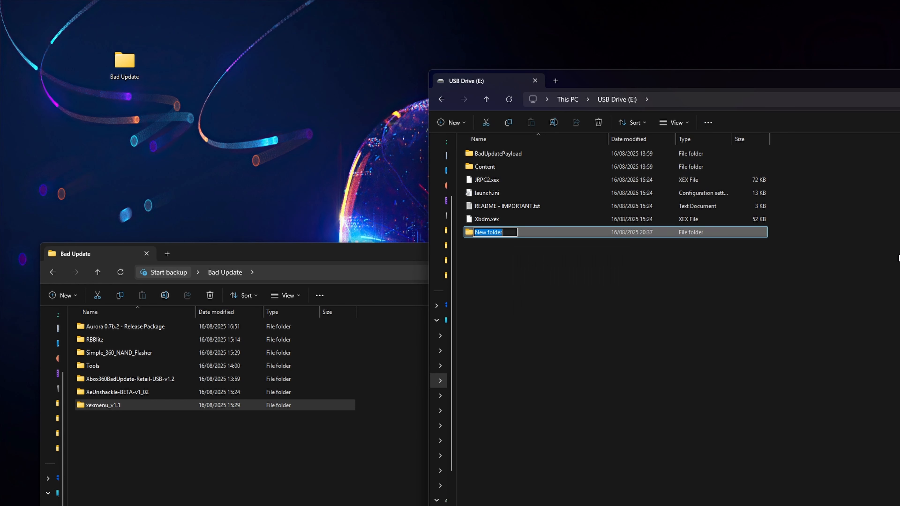
text(Apps)
key(Return)
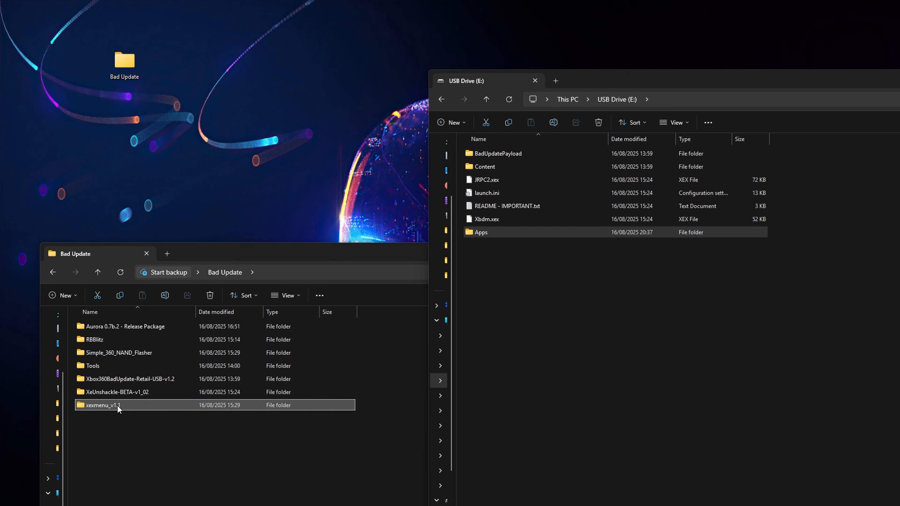
- Move Aurora.xex from the Aurora 0.7b.2 - Release Package folder into Tools\XePatcher, opened in a second Bad Update window
double_click(137, 326)
drag(217, 250, 224, 180)
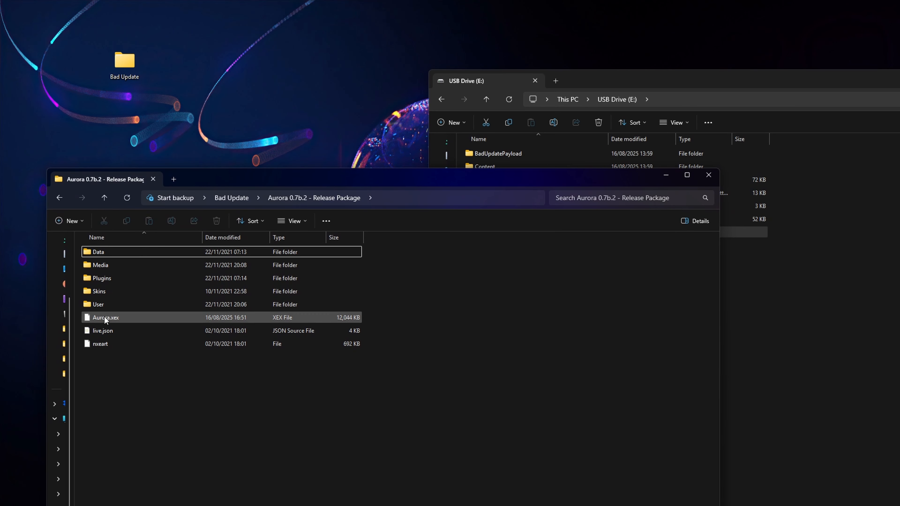
double_click(123, 62)
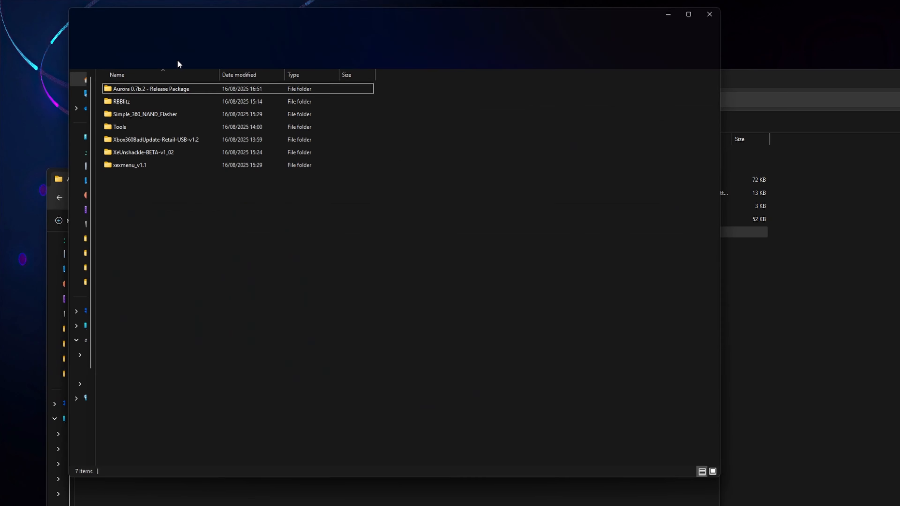
drag(199, 12, 681, 72)
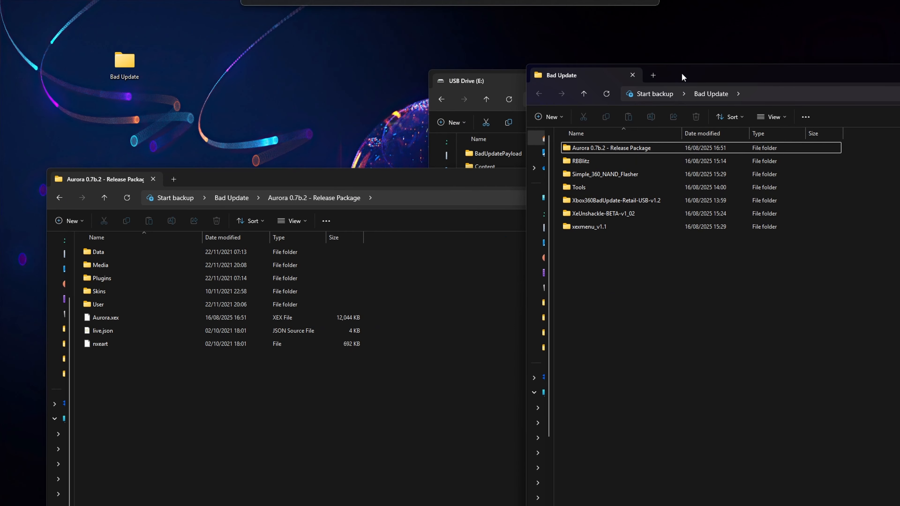
double_click(609, 183)
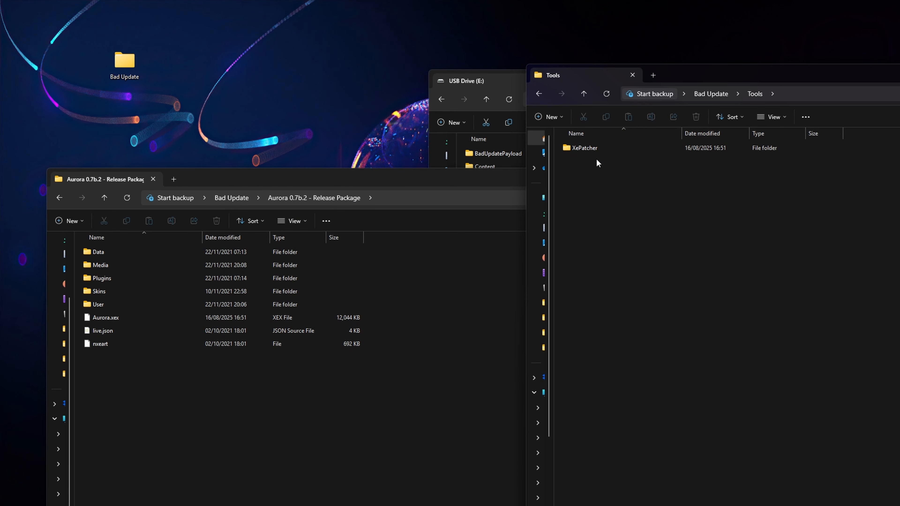
double_click(589, 148)
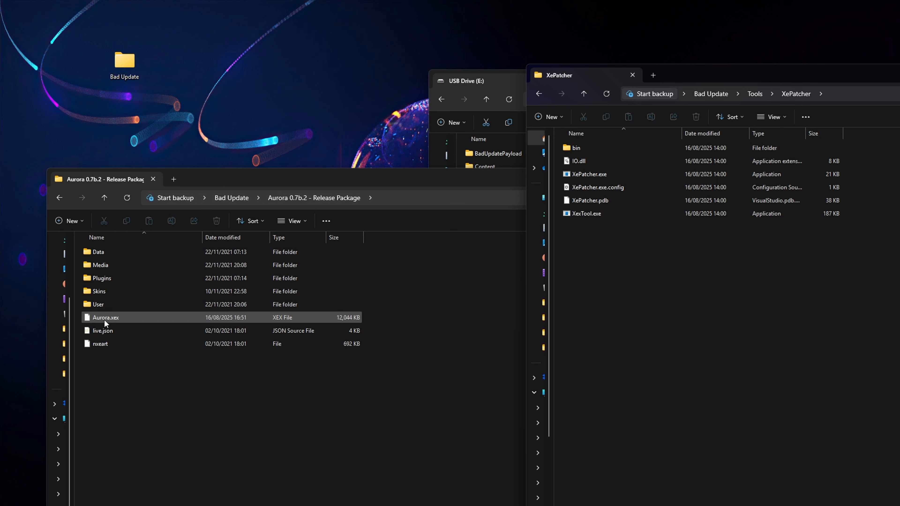
drag(119, 316, 776, 299)
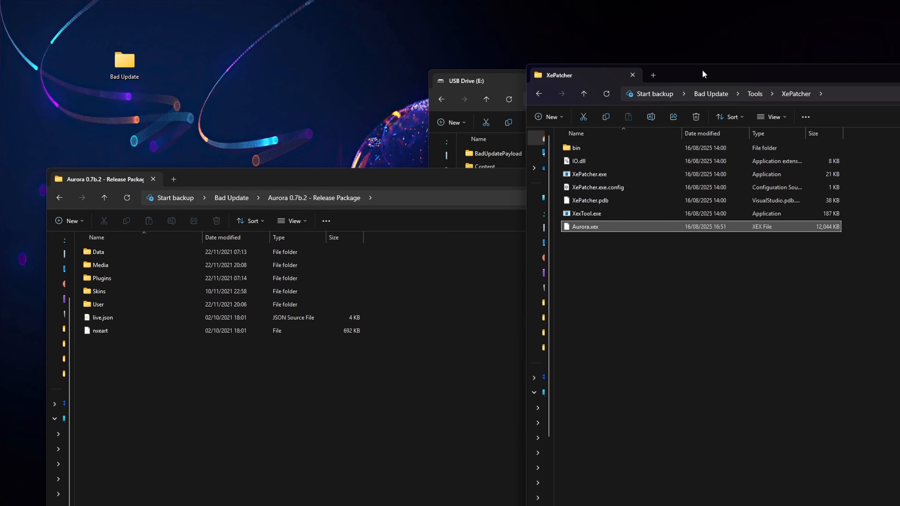
- Open a command prompt in the XePatcher folder and list the folder's contents with dir
drag(703, 73, 598, 67)
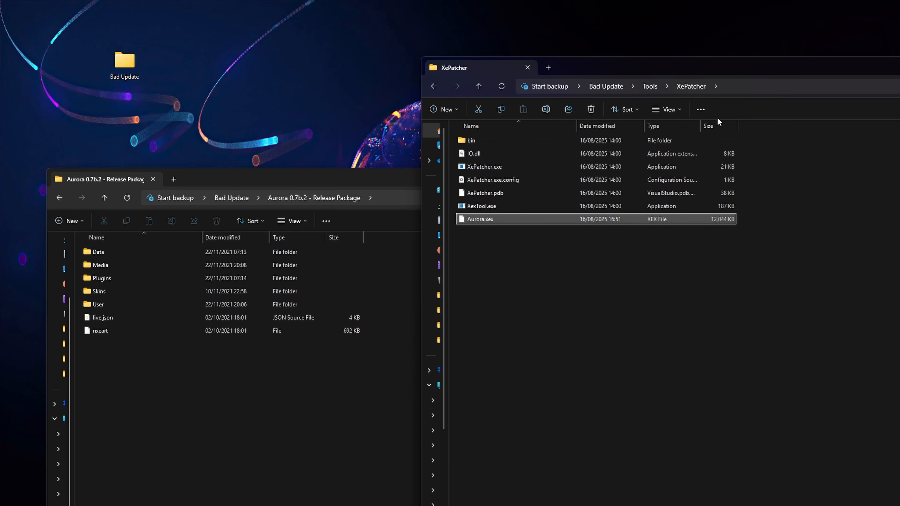
click(737, 88)
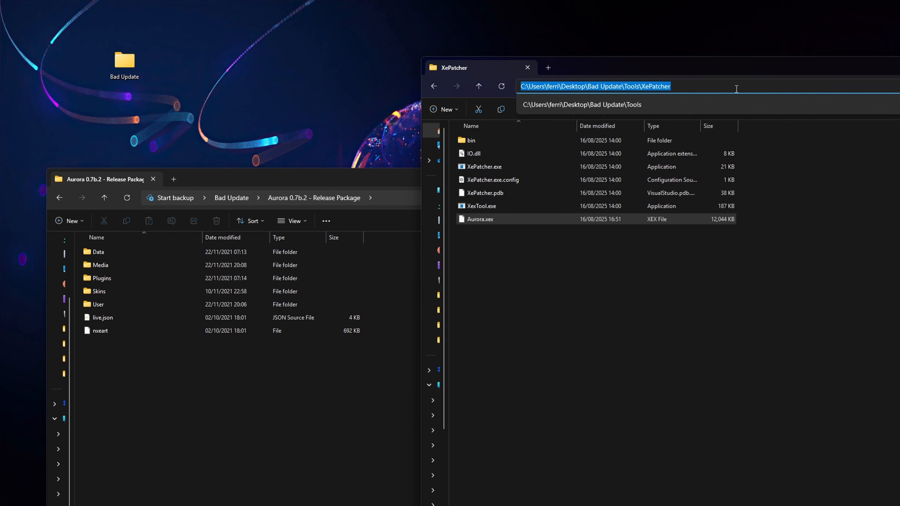
text(cmd)
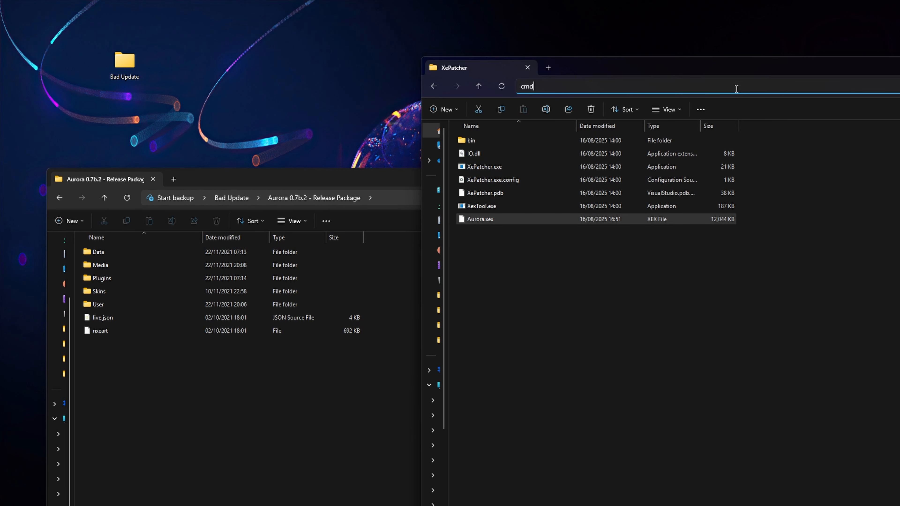
key(Return)
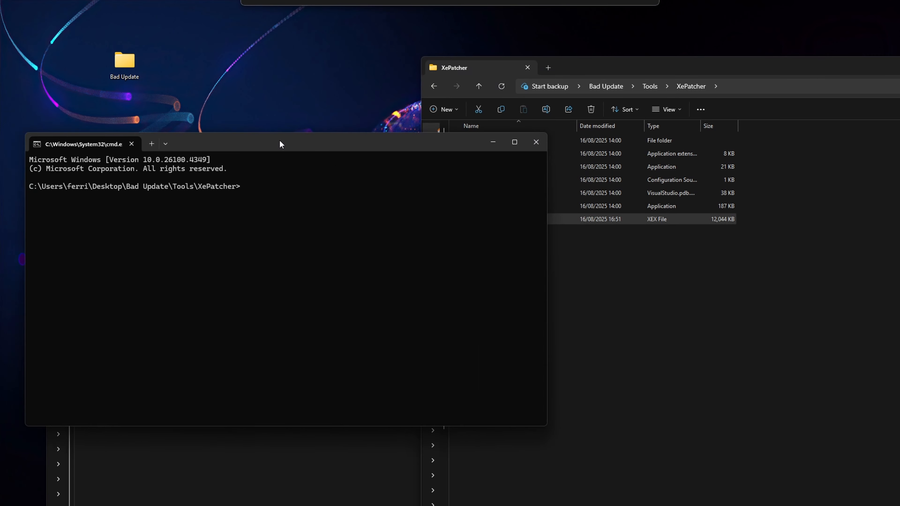
drag(279, 139, 360, 222)
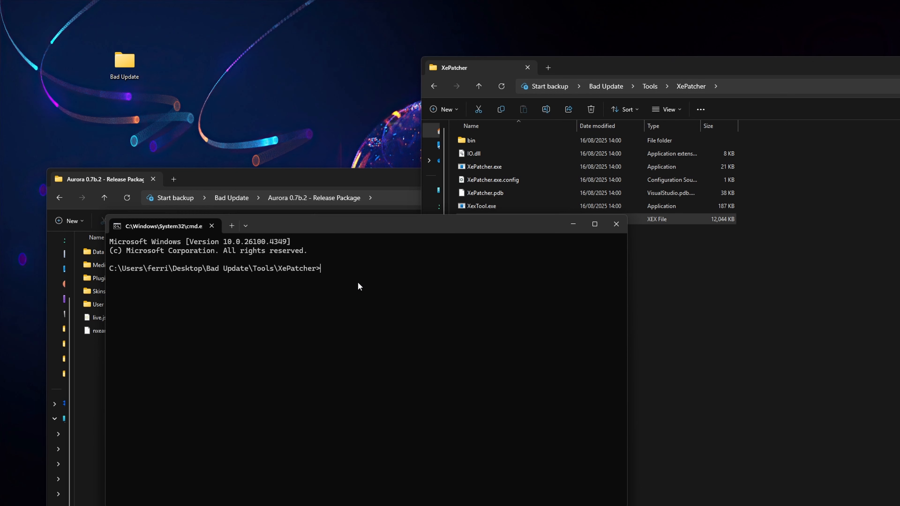
text(ir)
key(Return)
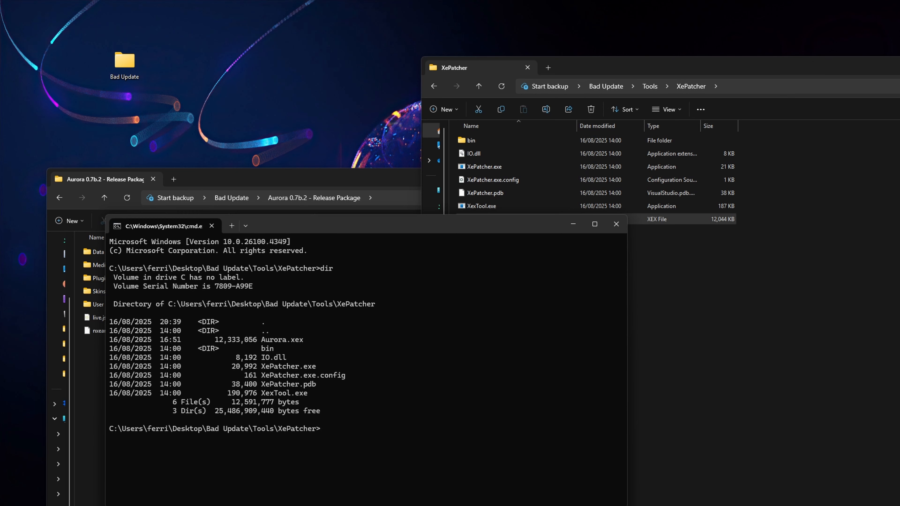
- Patch Aurora by running "XexTool.exe -m r -r a Aurora.xex", and close the command prompt
text(Z)
text(e)
key(BackSpace)
key(BackSpace)
text(XexTool.exe)
text(-m r -r a Aurora.xex)
key(Return)
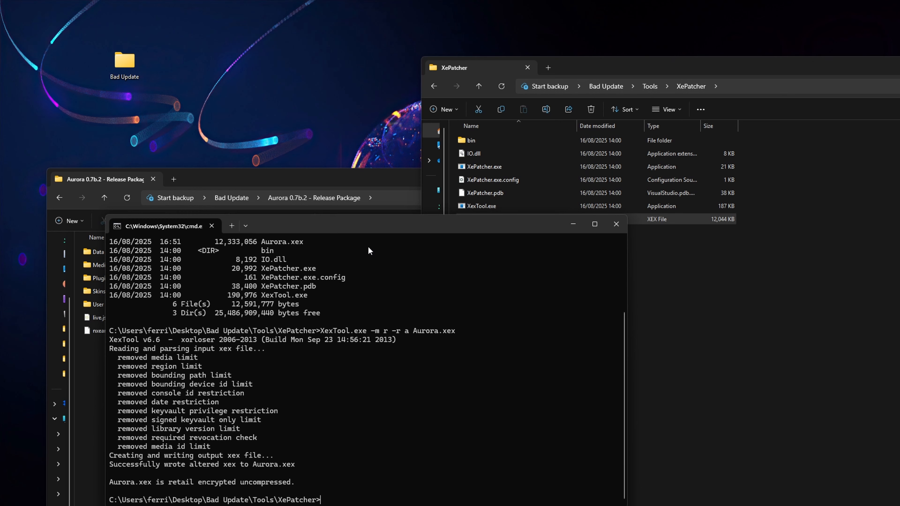
click(609, 222)
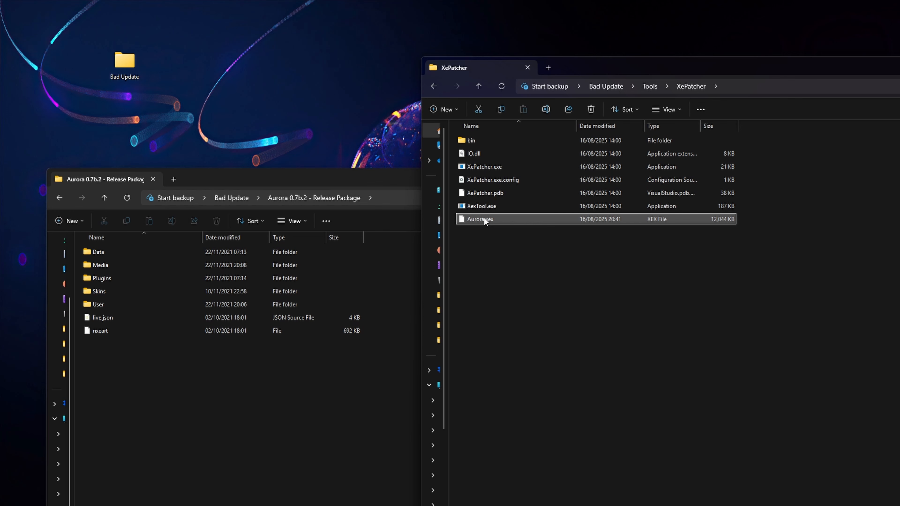
- Move the patched Aurora.xex back into the Aurora 0.7b.2 - Release Package folder and return to the Bad Update folder
drag(483, 219, 177, 390)
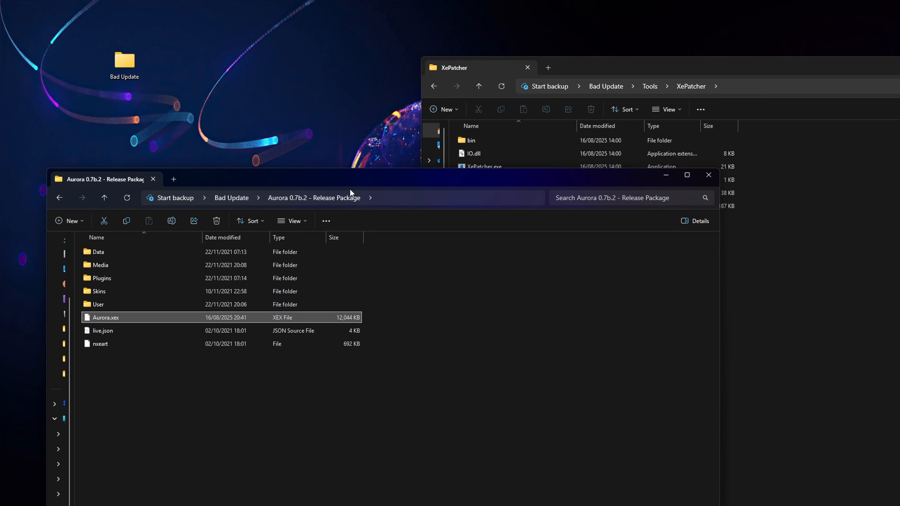
click(650, 60)
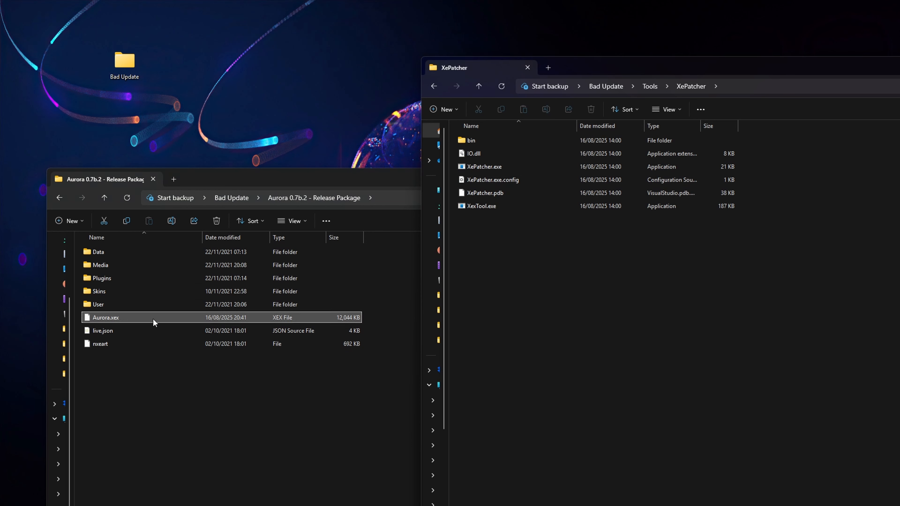
drag(100, 358, 101, 267)
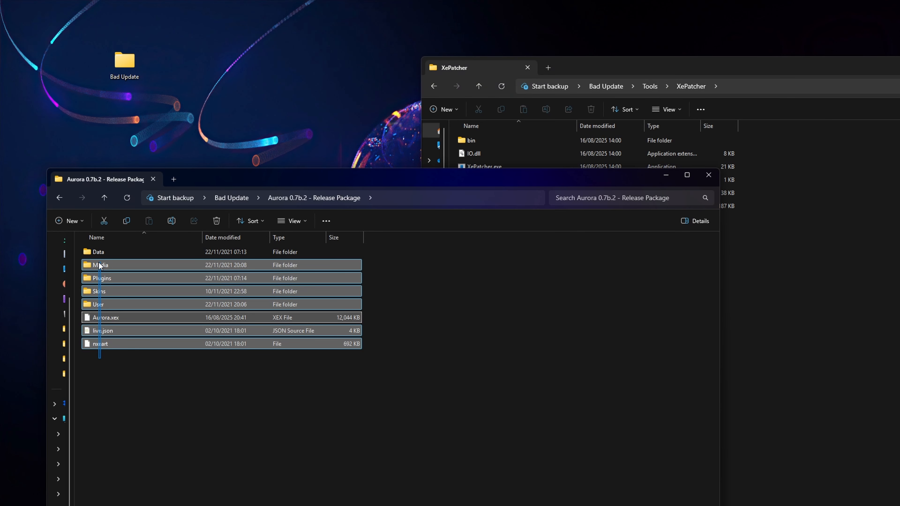
click(104, 197)
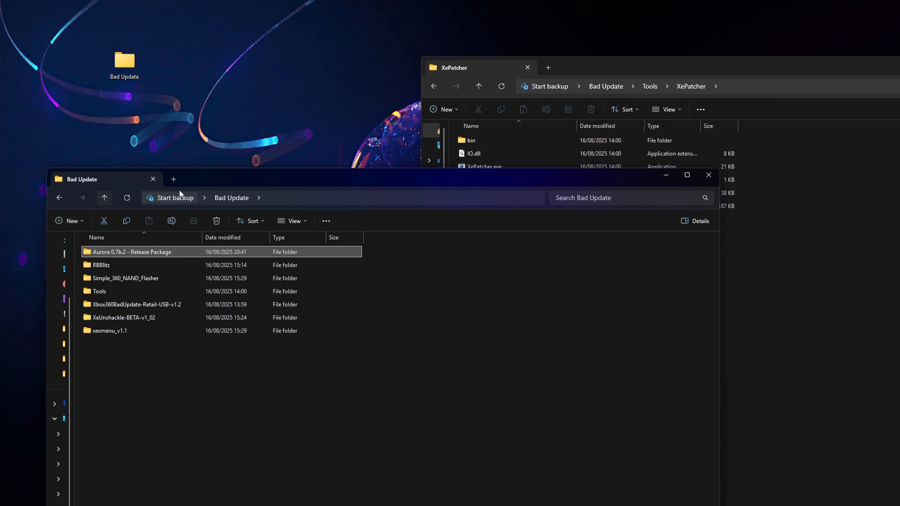
- Copy the Aurora 0.7b.2 - Release Package folder into the Apps folder on USB Drive (E:)
click(652, 64)
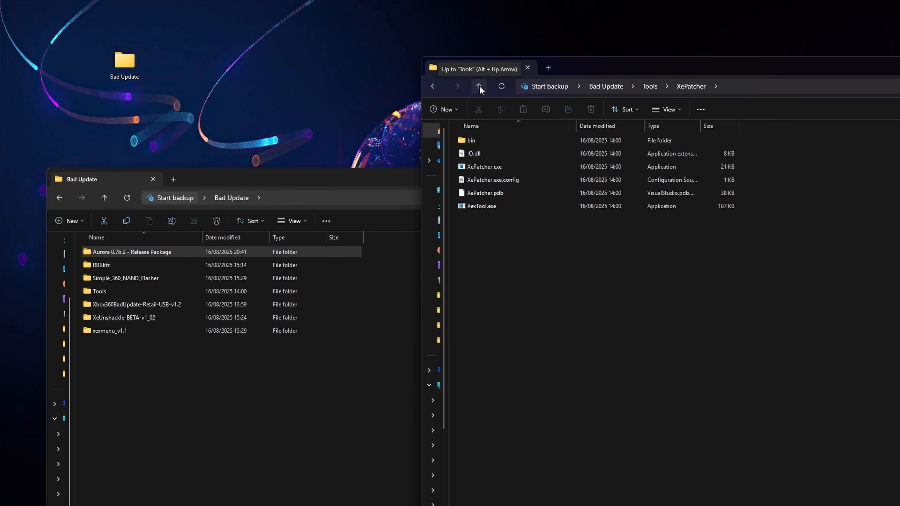
drag(627, 66, 645, 218)
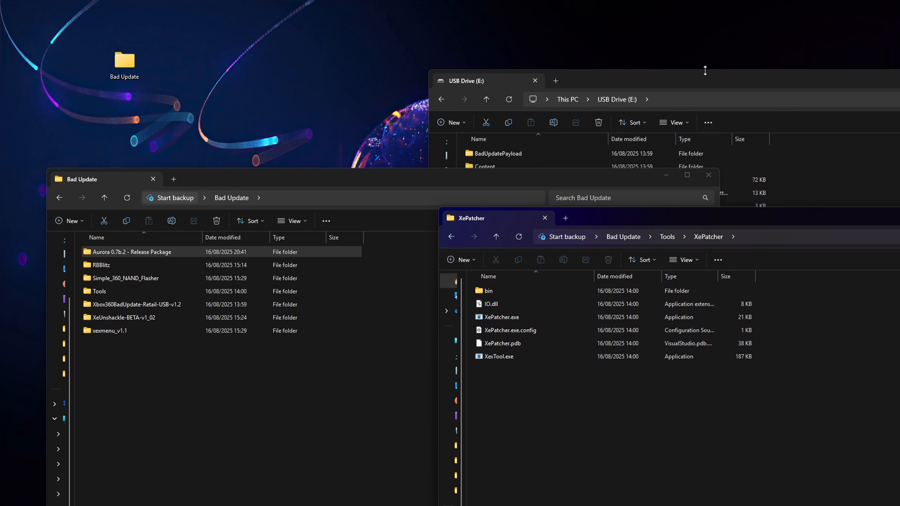
click(701, 81)
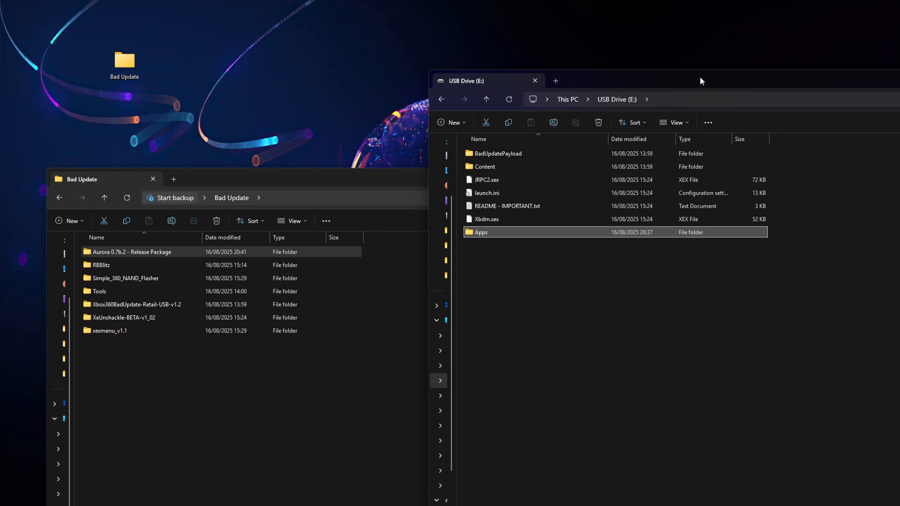
double_click(508, 230)
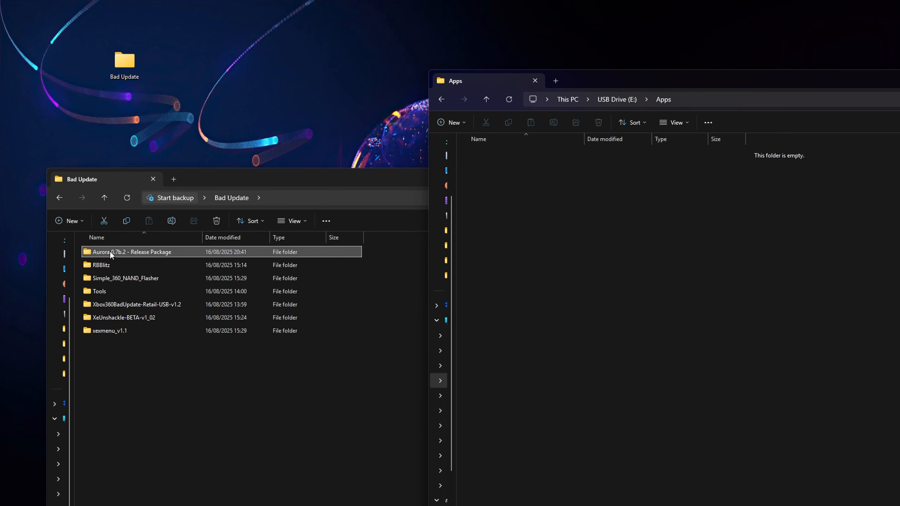
drag(110, 251, 644, 238)
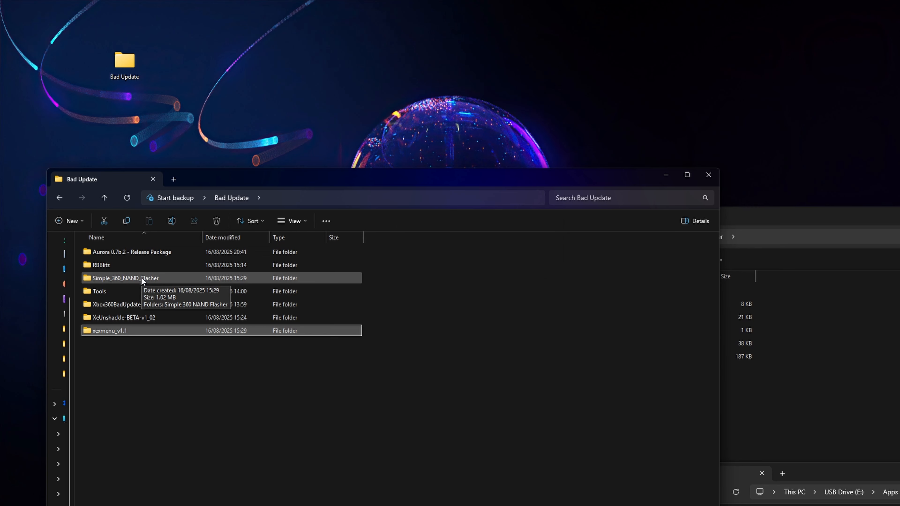
- Move Default.xex from Simple_360_NAND_Flasher\Simple 360 NAND Flasher into the XePatcher folder
double_click(142, 279)
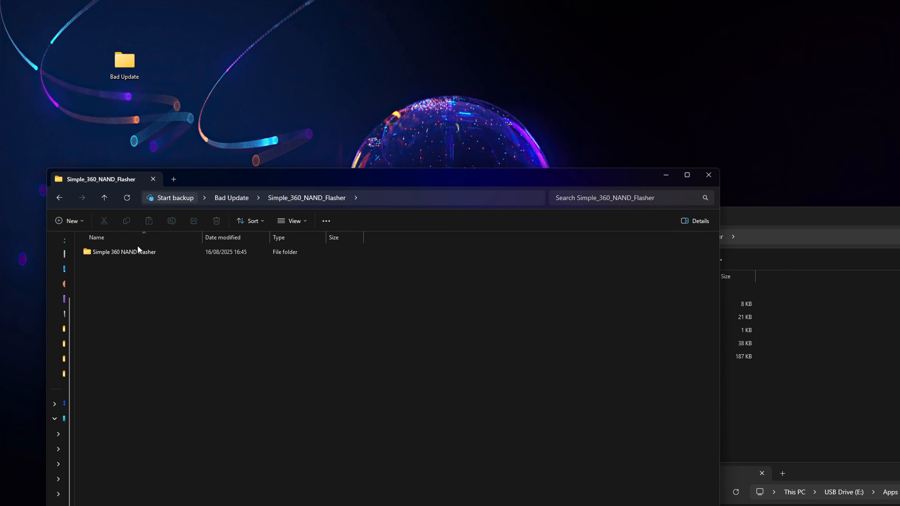
double_click(145, 251)
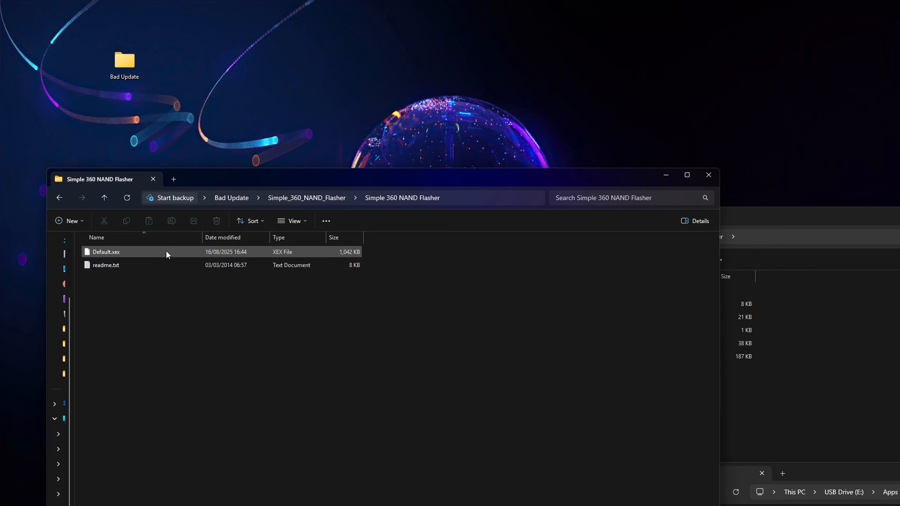
double_click(768, 212)
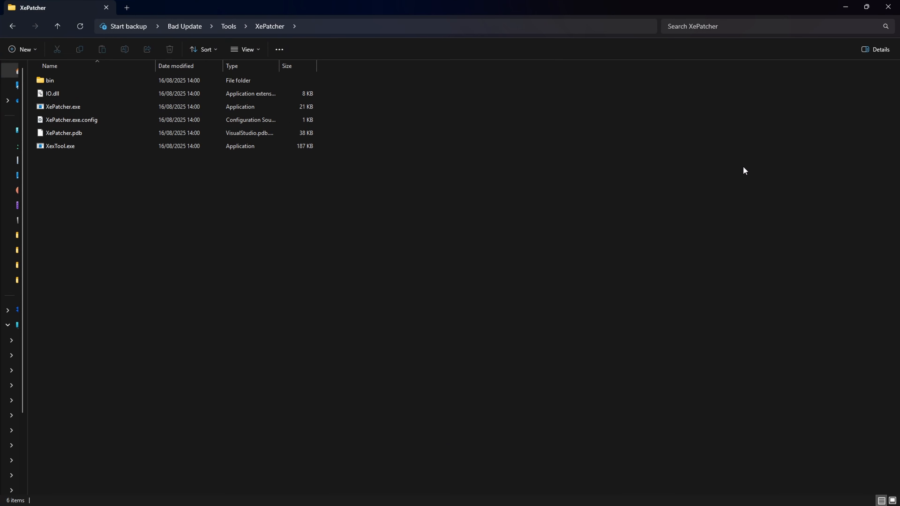
click(866, 6)
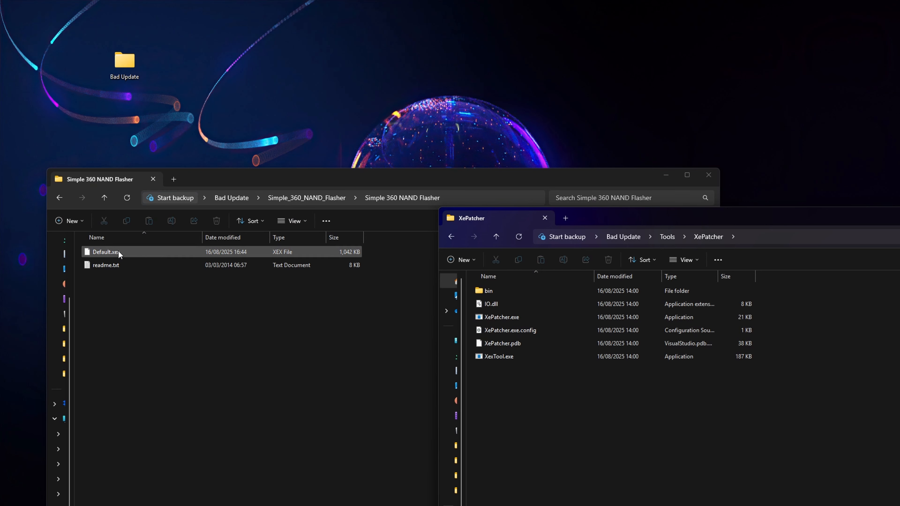
drag(118, 250, 544, 420)
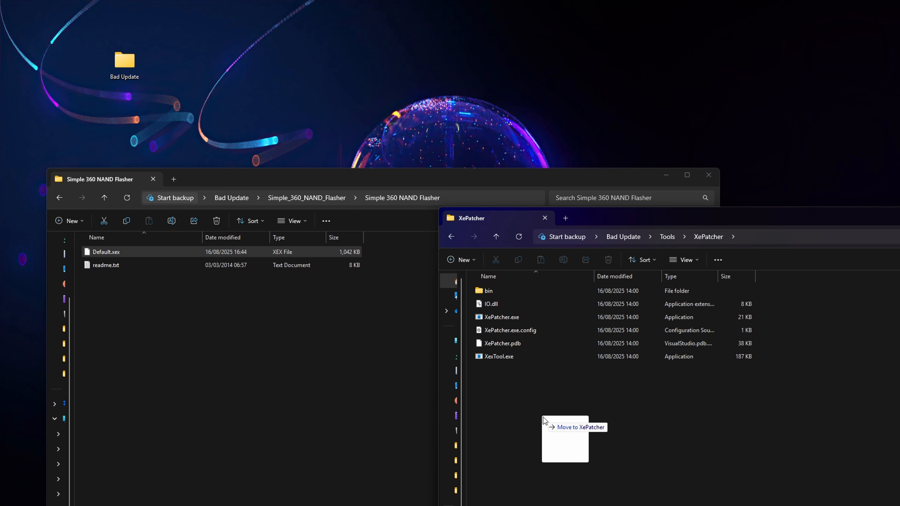
drag(544, 420, 545, 420)
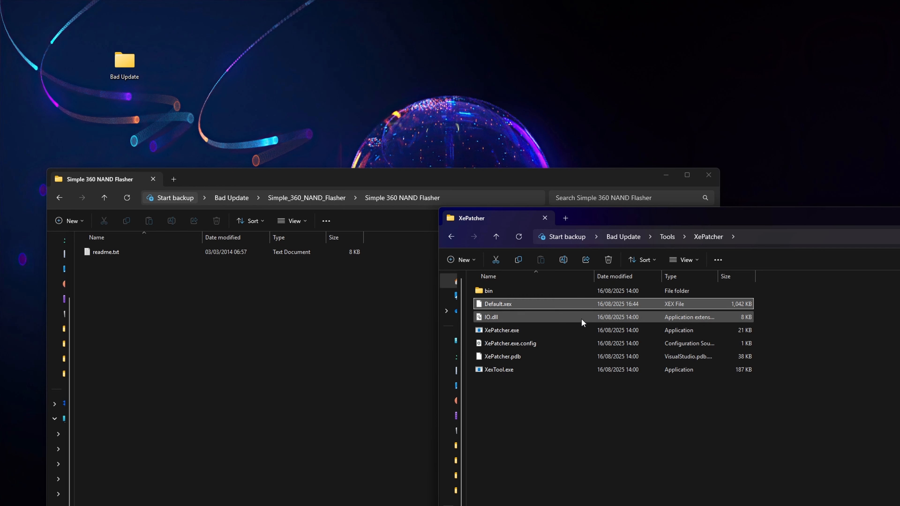
- Open a command prompt in the XePatcher folder again and list its files with dir
click(756, 235)
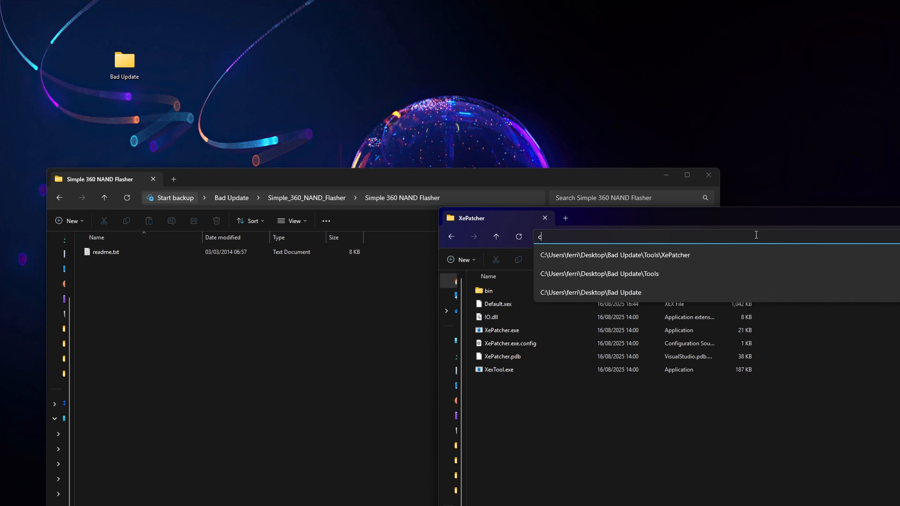
text(cmd)
key(Return)
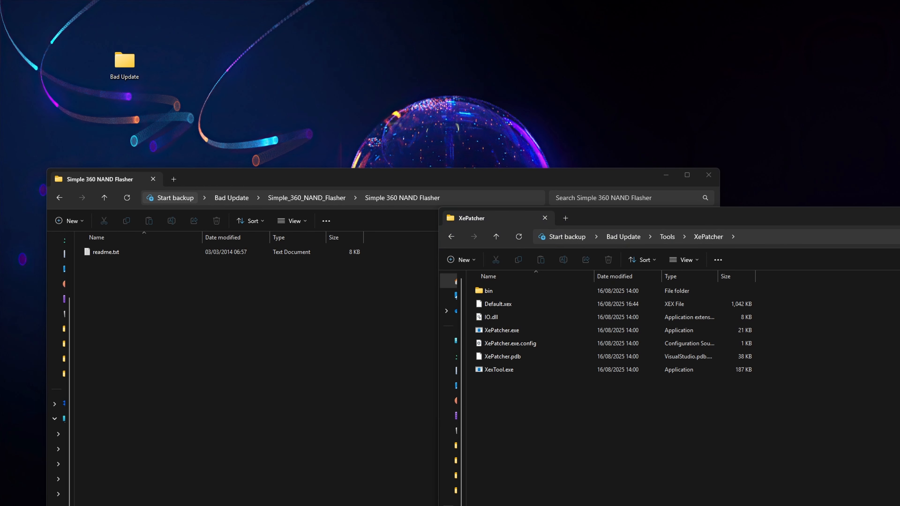
drag(156, 121, 487, 229)
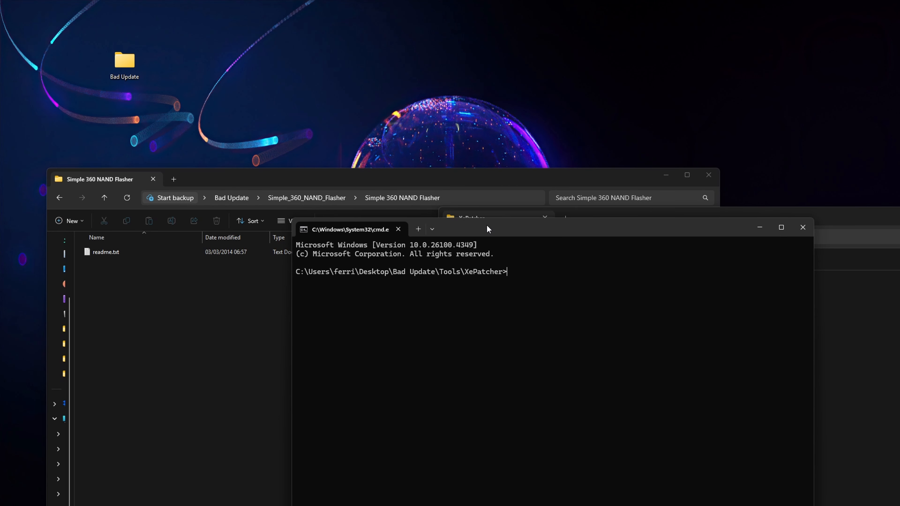
text(dir)
key(Return)
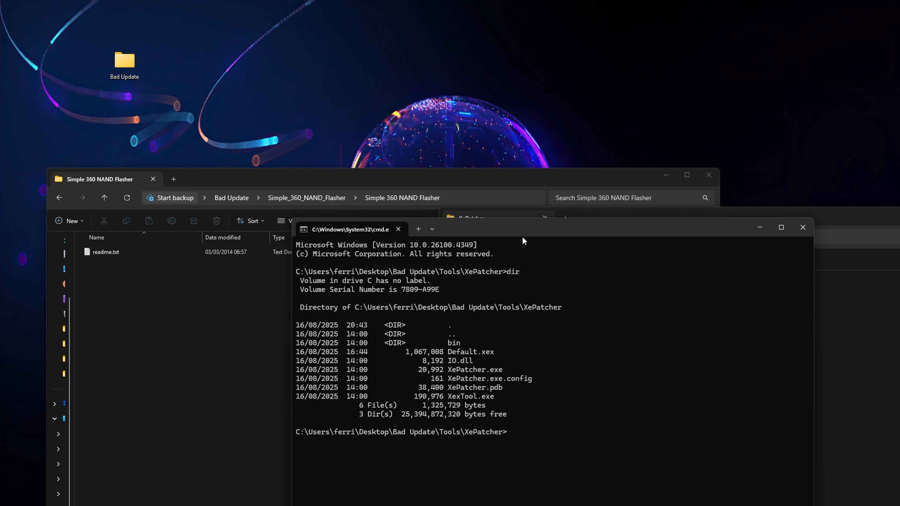
- Try to patch the NAND flasher's executable by running "XesTool.exe -m r -r a Default.xex"
drag(508, 227, 390, 174)
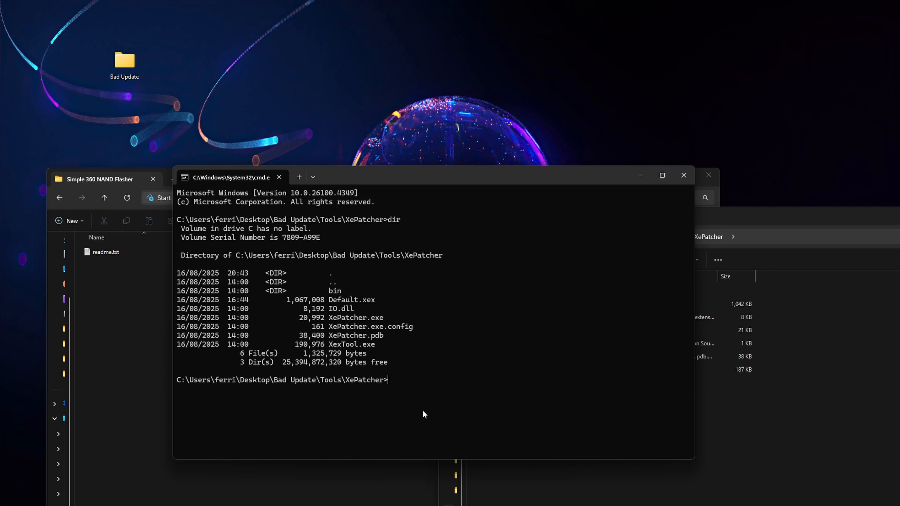
text(XesTool.exe -m r -r a Default.xex)
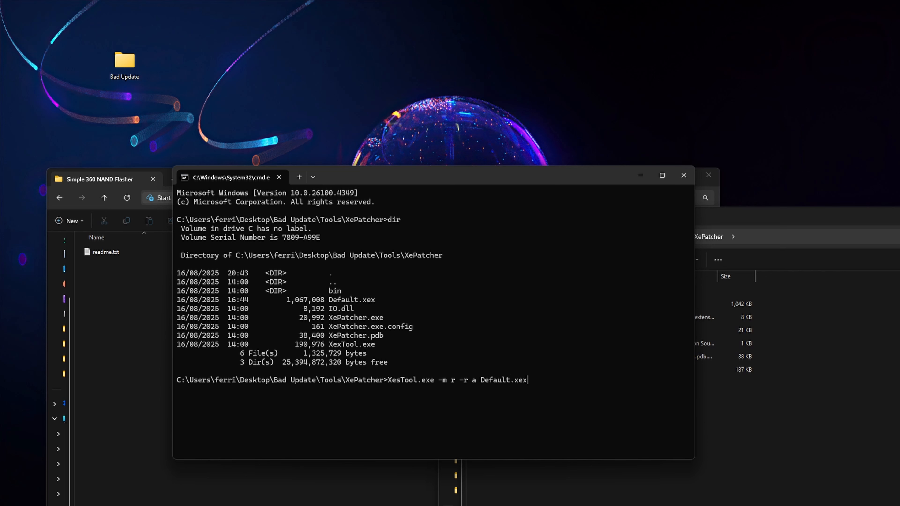
key(Return)
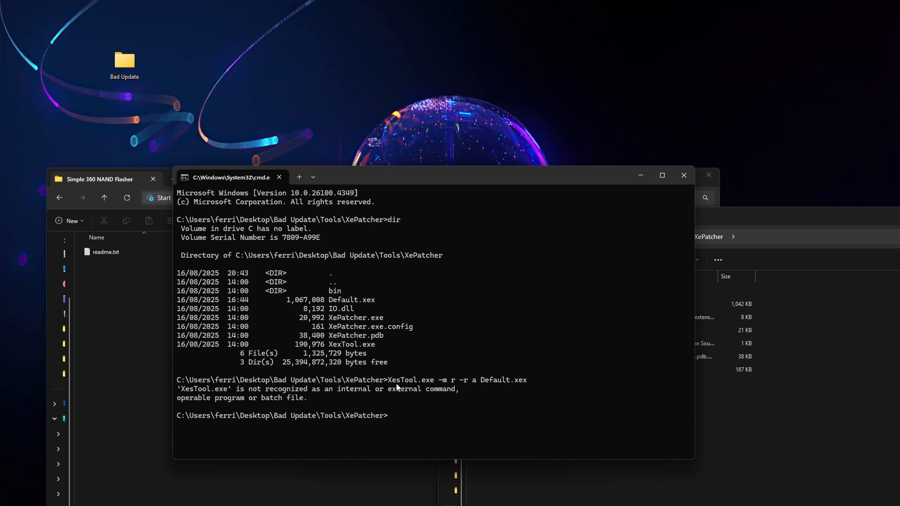
- Rerun the last command with the tool name corrected to XexTool.exe to patch Default.xex, and close the command prompt
key(Up)
key(Left)
key(Left)
key(Left)
key(Left)
key(Left)
key(Left)
key(Left)
key(Left)
key(Left)
key(Left)
key(Left)
key(Left)
key(Left)
key(Left)
key(Left)
key(Left)
key(Left)
key(Left)
key(Left)
key(Left)
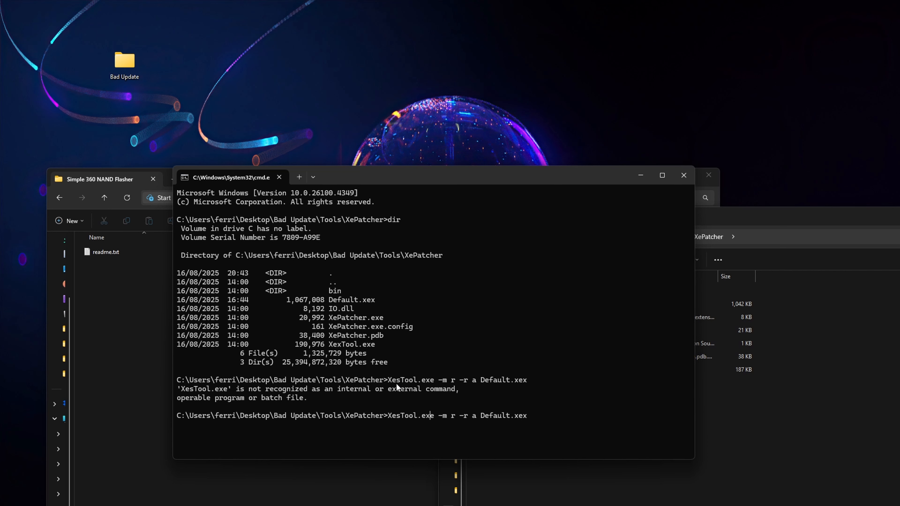
key(Left)
key(Left)
key(Left)
key(Left)
key(Left)
key(Left)
key(Left)
key(BackSpace)
text(x)
key(Return)
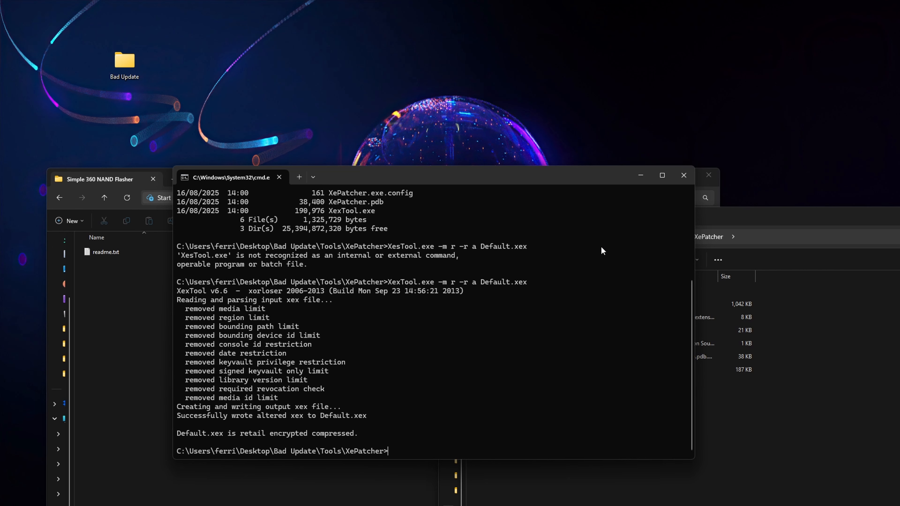
click(684, 175)
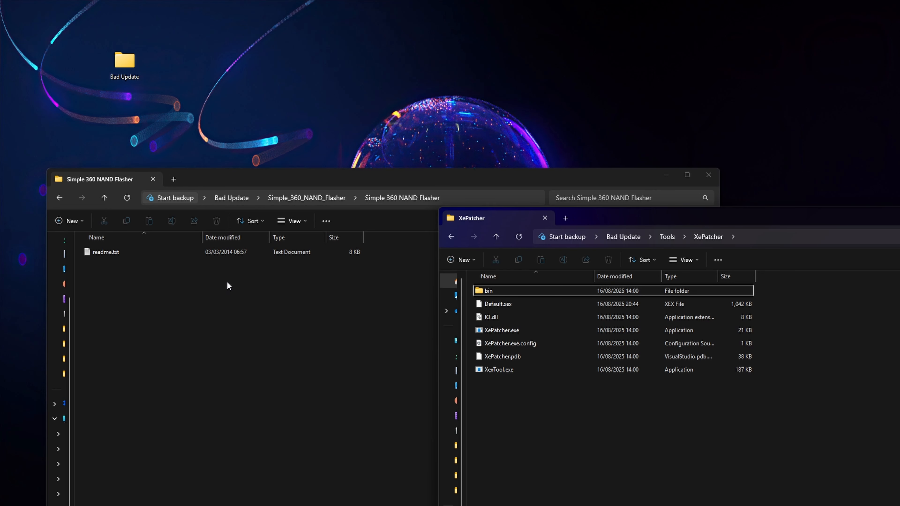
- Move the patched Default.xex back into the Simple 360 NAND Flasher folder and copy that folder into Apps on USB Drive (E:)
drag(510, 302, 297, 278)
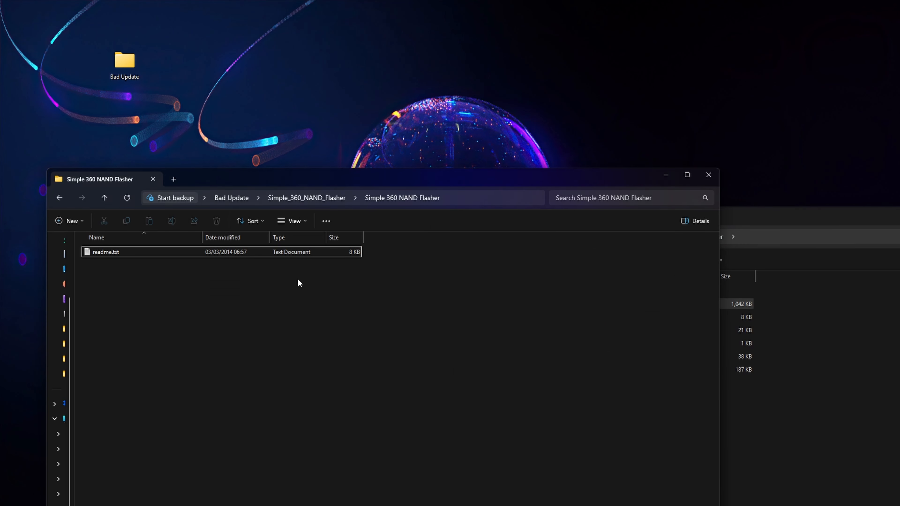
click(105, 195)
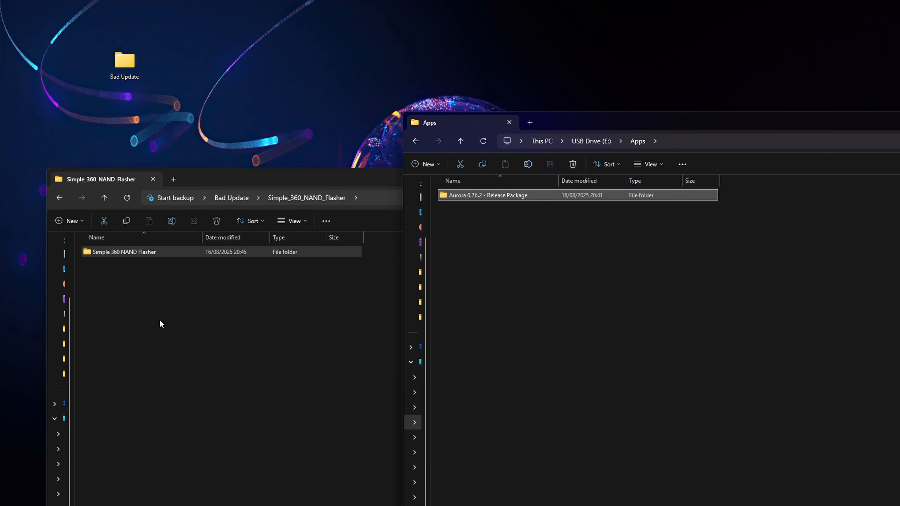
drag(114, 253, 514, 261)
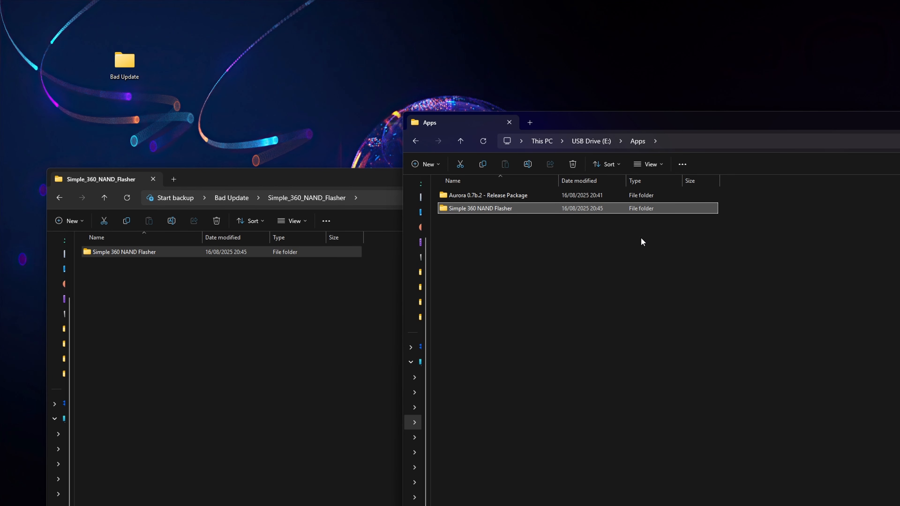
drag(266, 179, 133, 176)
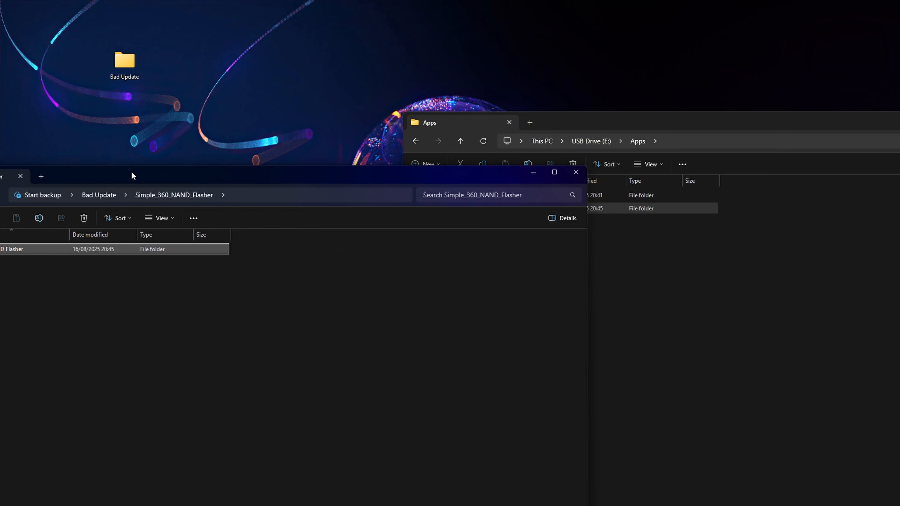
click(576, 172)
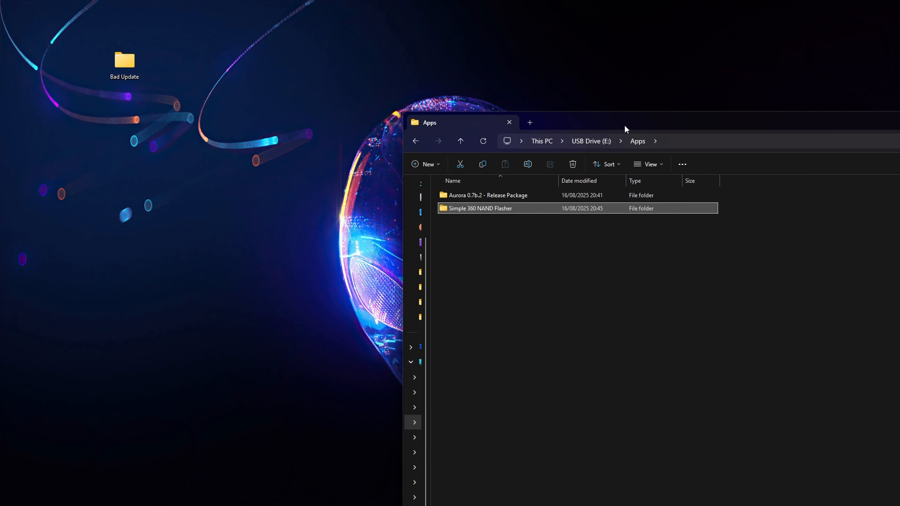
drag(626, 129, 259, 115)
mouse_move(675, 107)
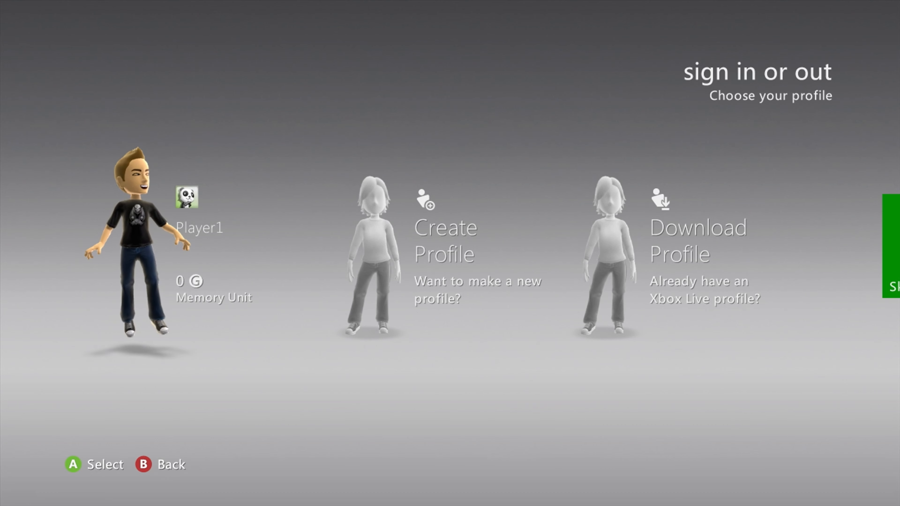
- Switch to the Xbox 360 dashboard, sign in with the Player1 profile, and launch Rock Band Blitz from My Games
key(Return)
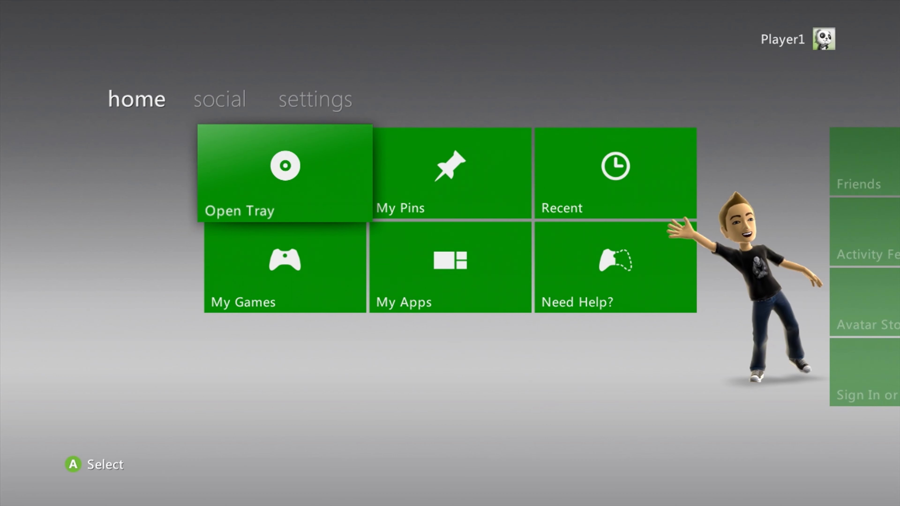
key(Right)
key(Left)
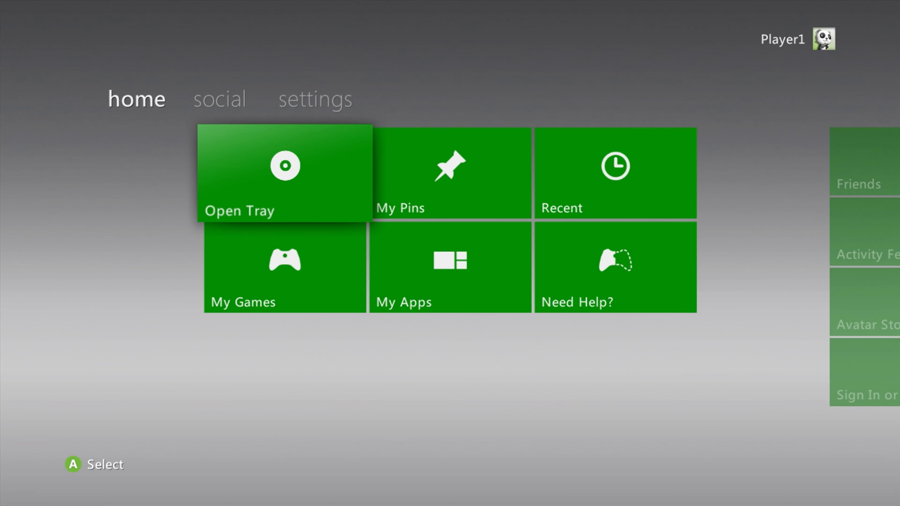
key(Down)
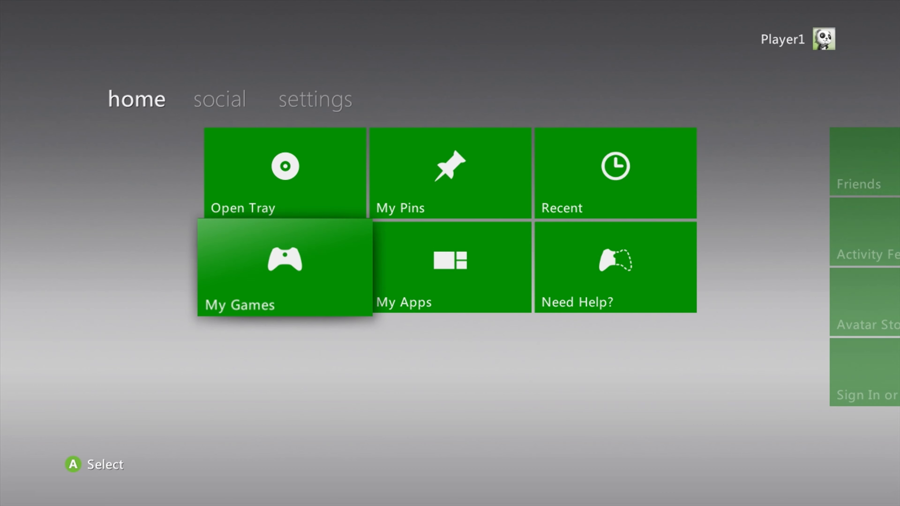
key(Return)
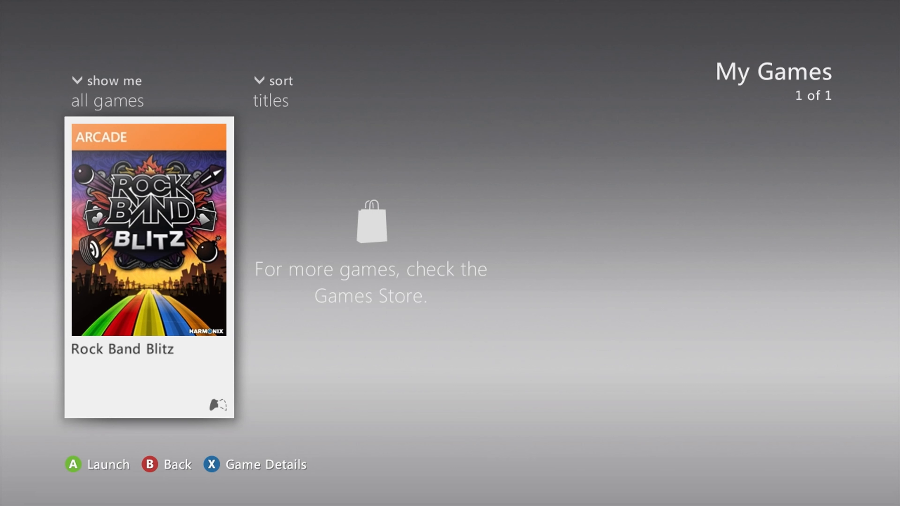
key(Return)
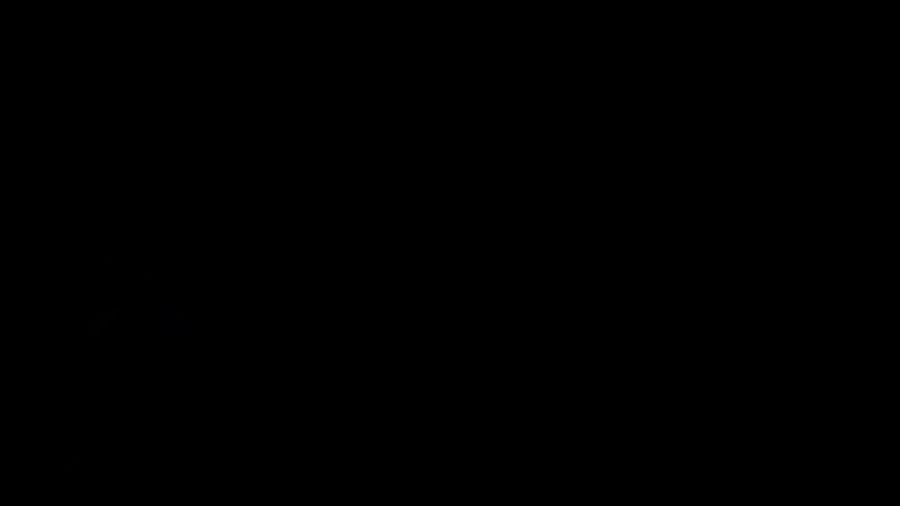
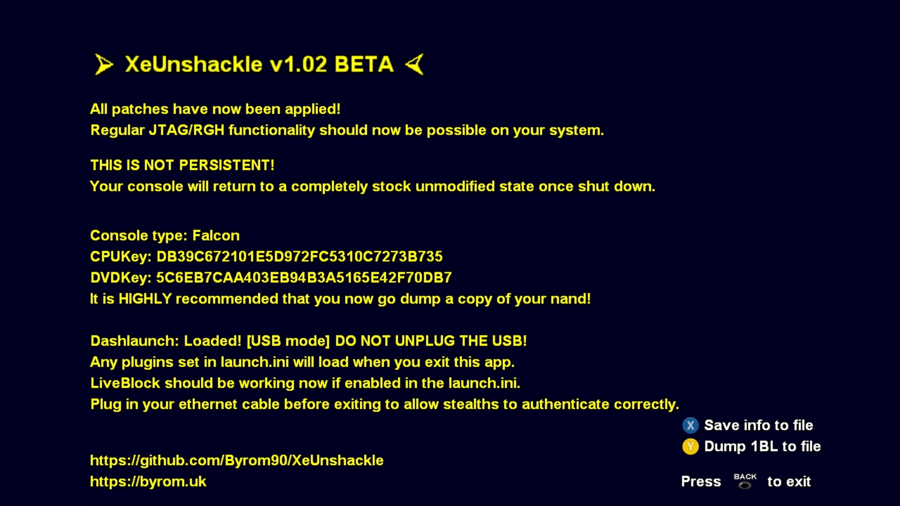
- Save the console information to a file and dump the 1BL to a file from XeUnshackle
key(x)
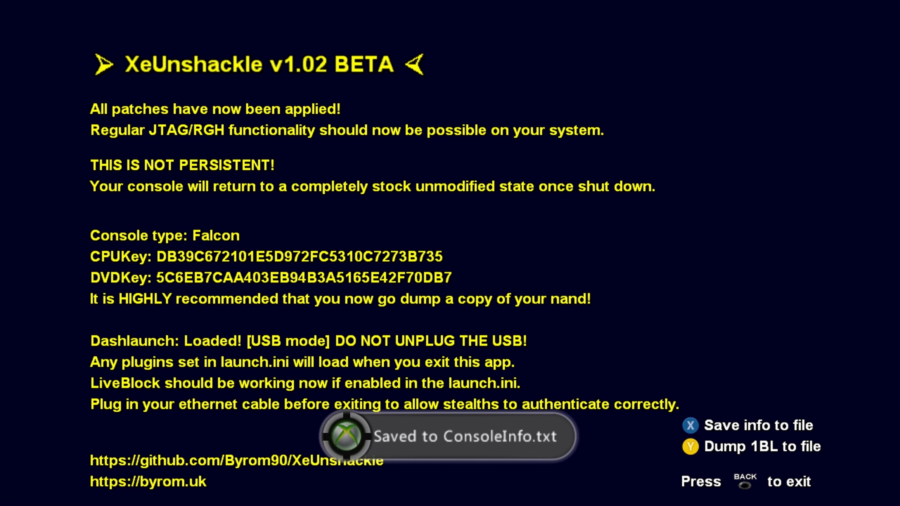
key(y)
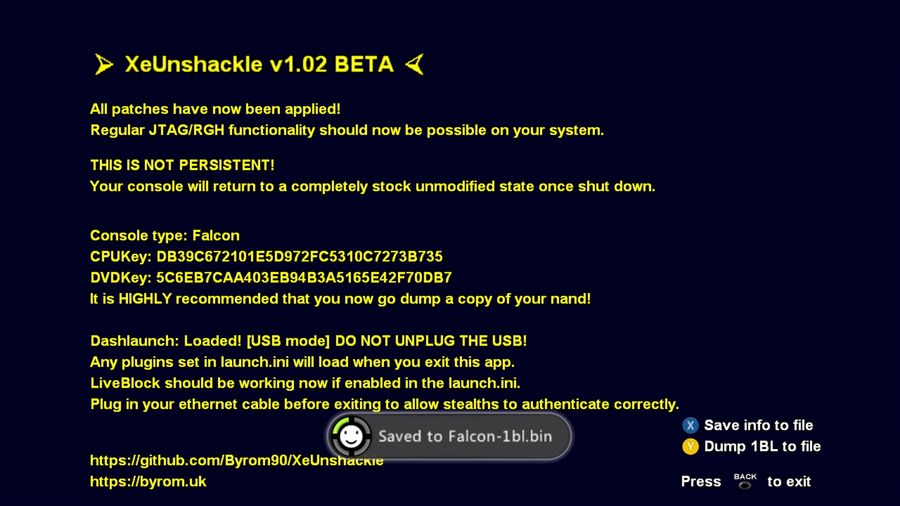
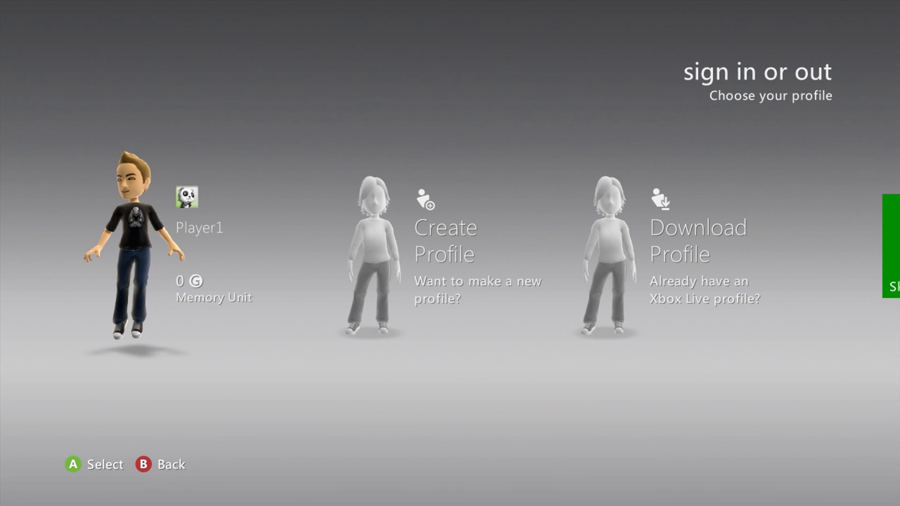
- Sign in to the existing profile on the Memory Unit and decline the Xbox Live network connection test
key(Return)
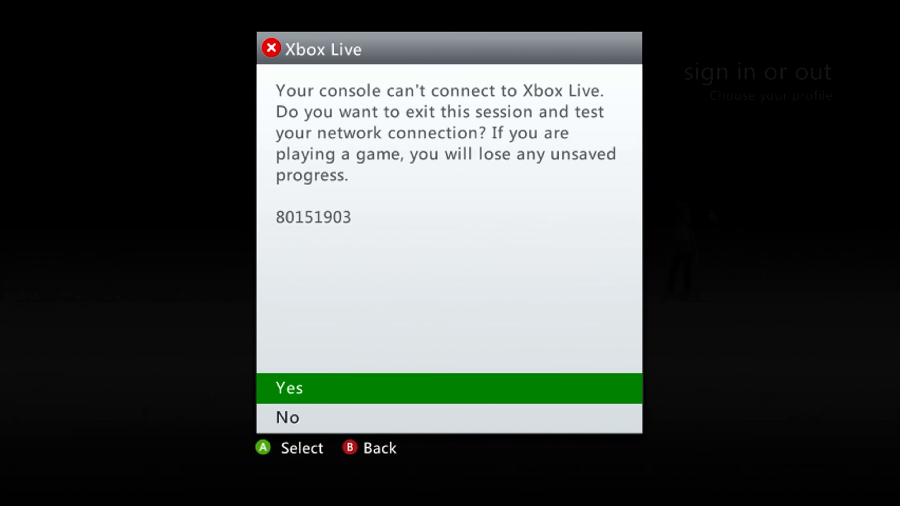
key(Down)
key(Return)
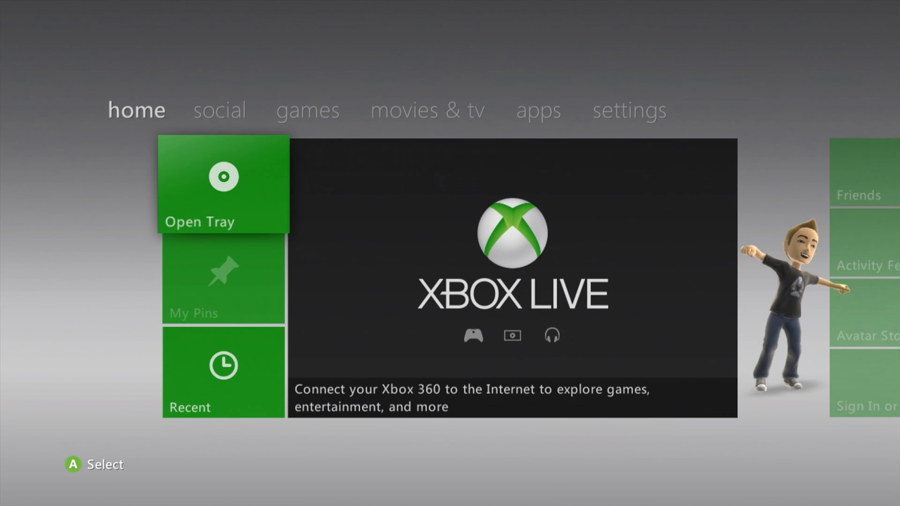
- Launch XeXMenu 1.1 from the console's My Games collection
key(Right)
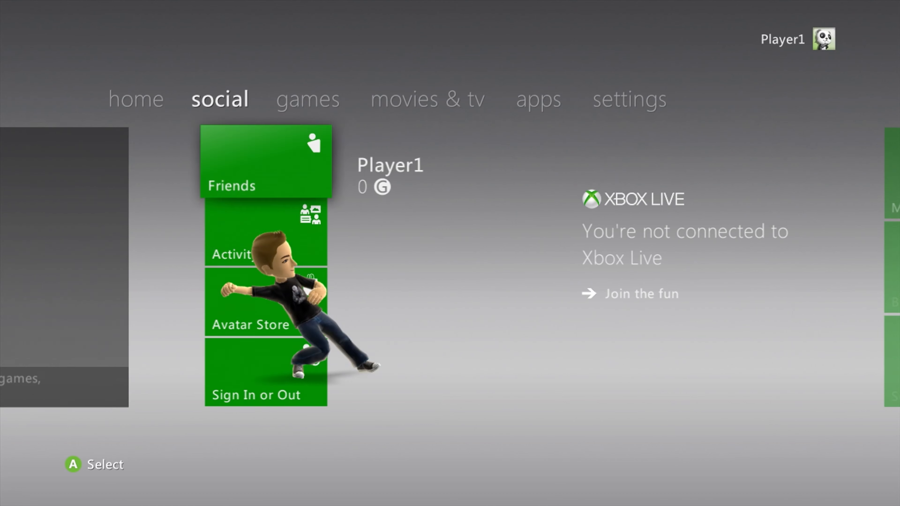
key(Right)
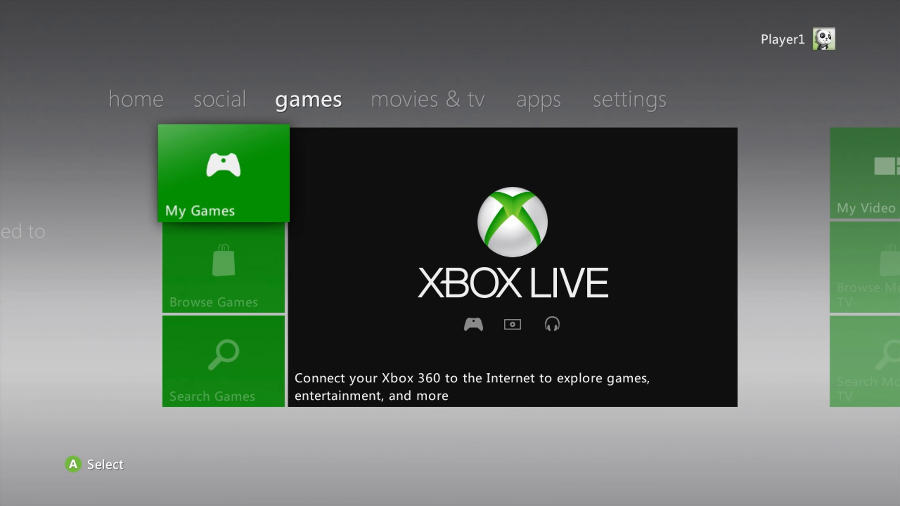
key(Return)
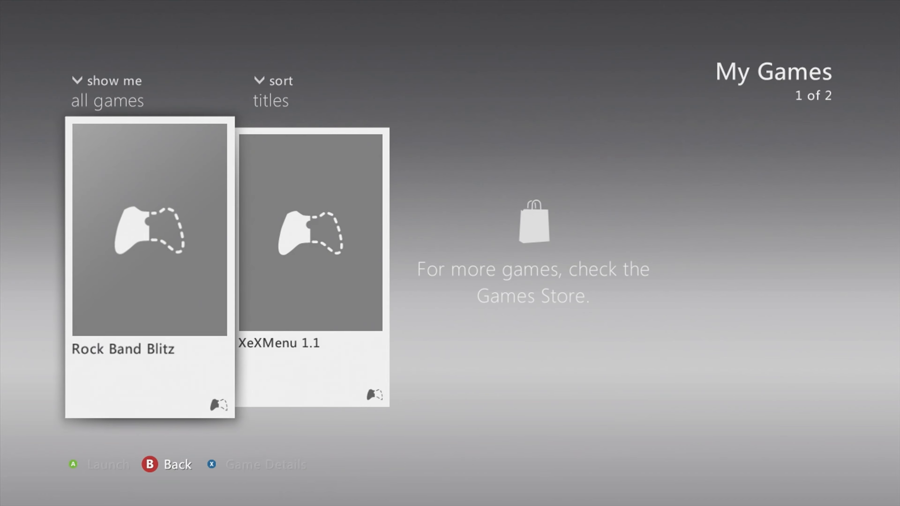
key(Right)
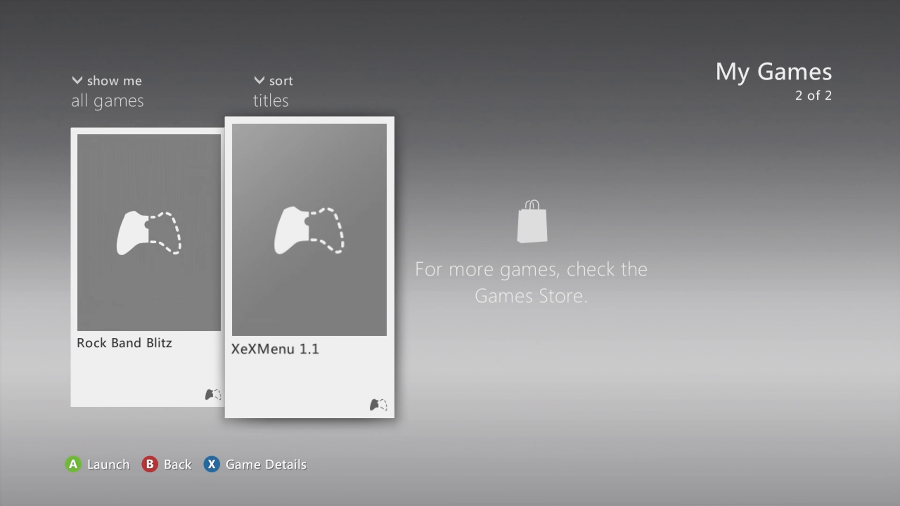
key(Return)
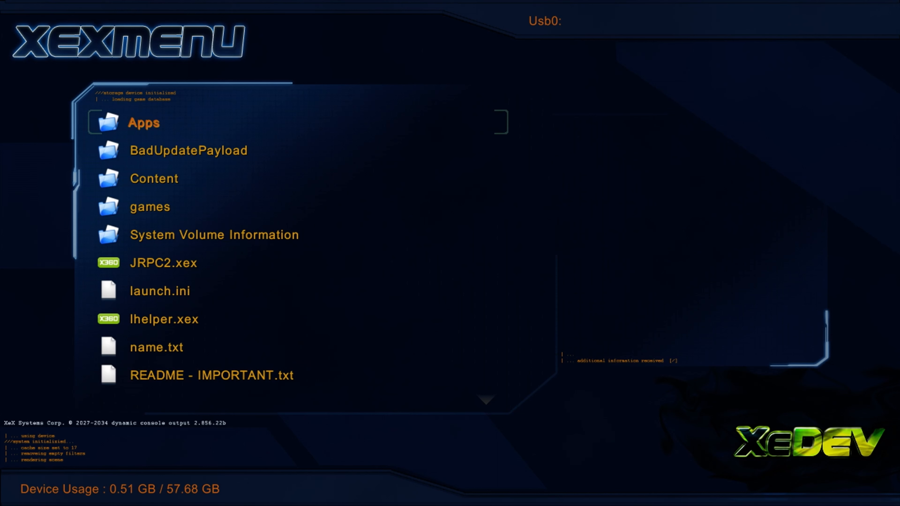
- Run Default.xex from the Simple 360 NAND Flasher folder inside Apps on the USB drive
key(Down)
key(Up)
key(Return)
key(Down)
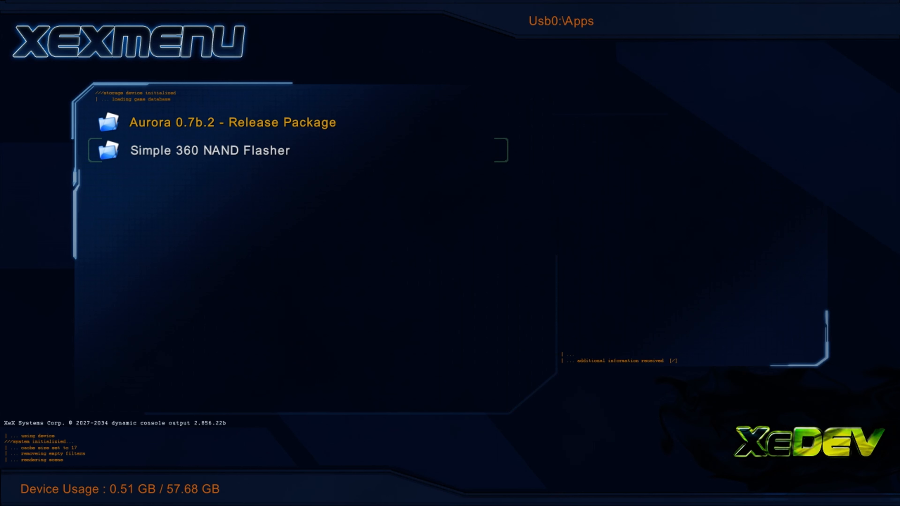
key(Return)
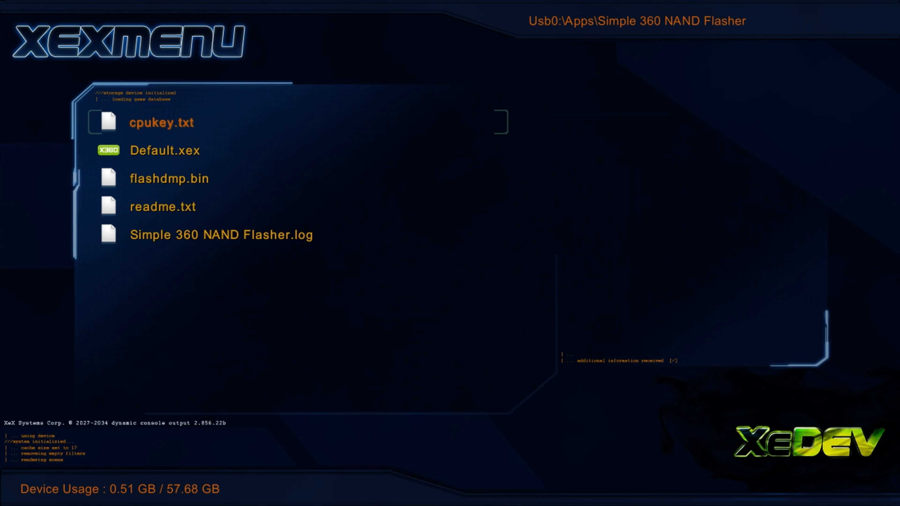
key(Down)
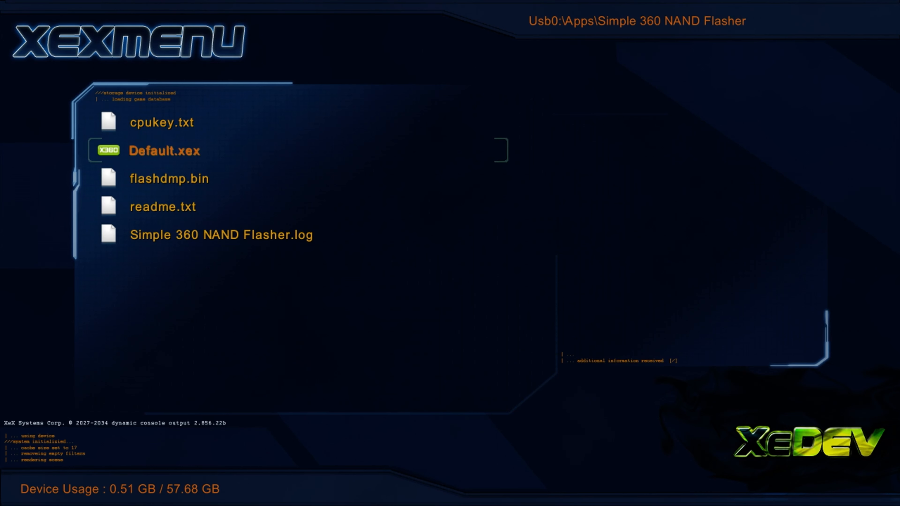
key(Return)
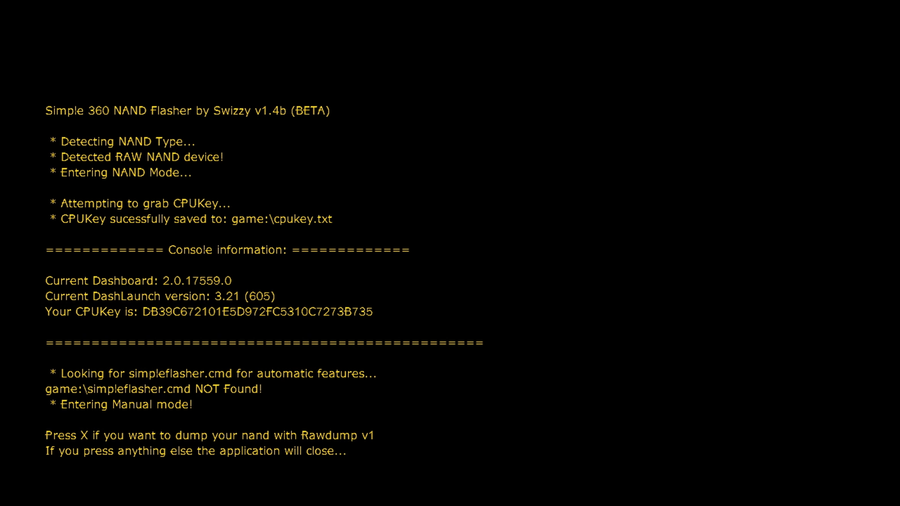
- Dump the NAND with Rawdump v1, overwriting the existing flashdmp.bin, and exit the flasher when the dump completes
key(x)
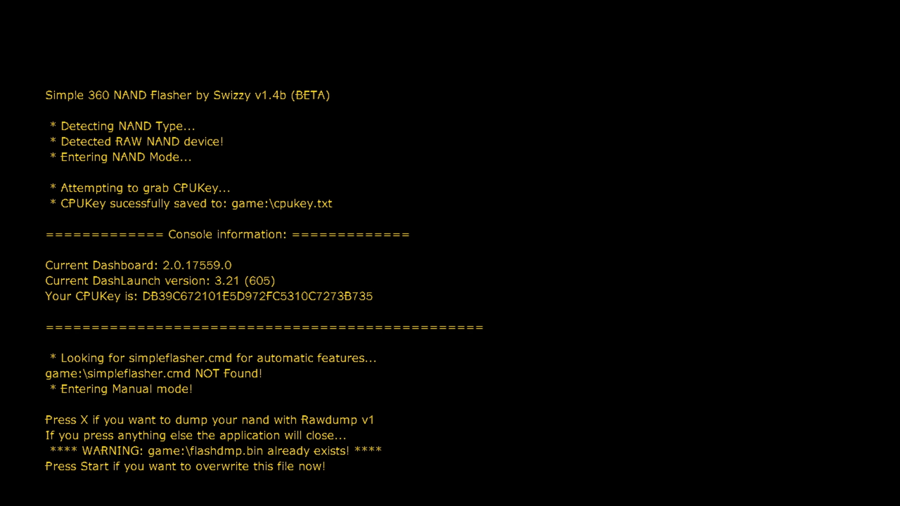
key(Return)
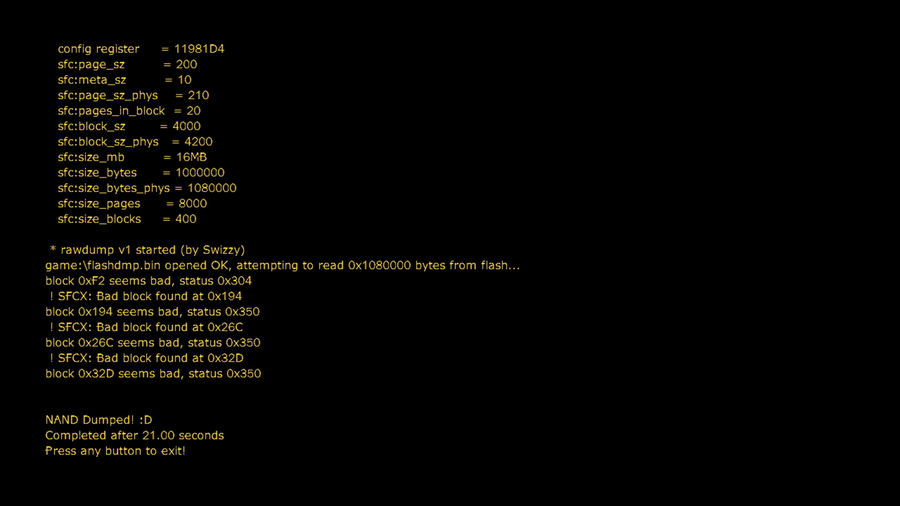
key(Return)
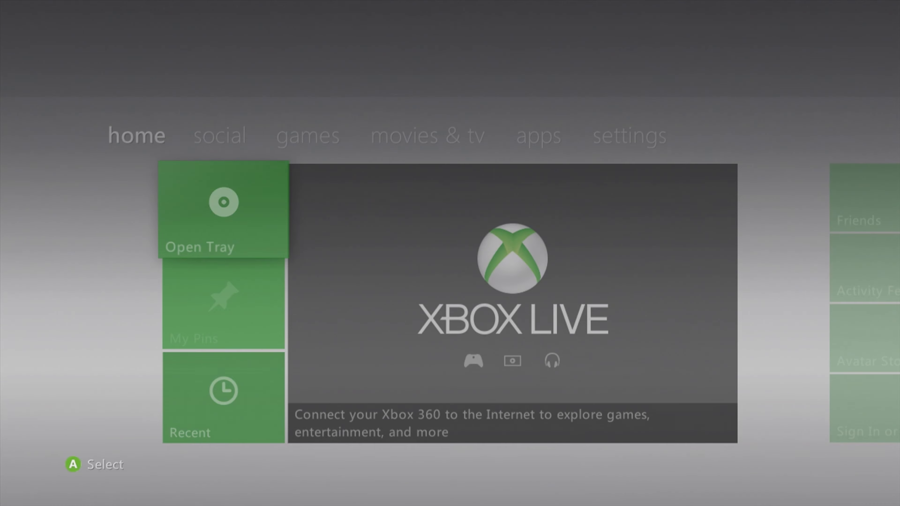
- Reopen XeXMenu 1.1 from My Games and run Aurora.xex from the Aurora 0.7b.2 - Release Package folder in Apps
key(Right)
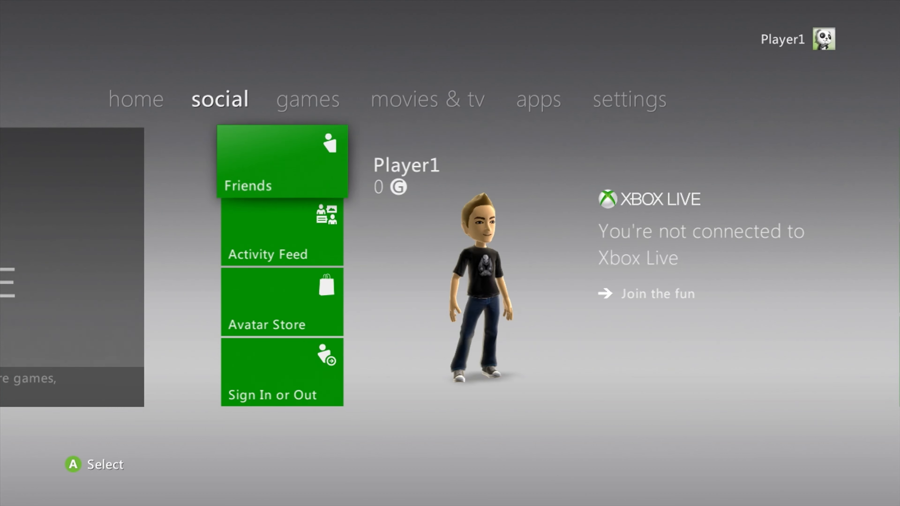
key(Right)
key(Return)
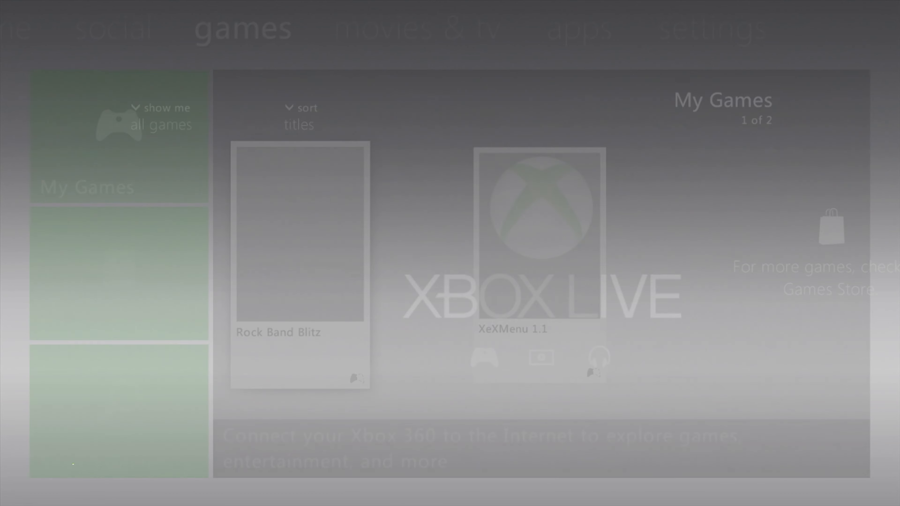
key(Right)
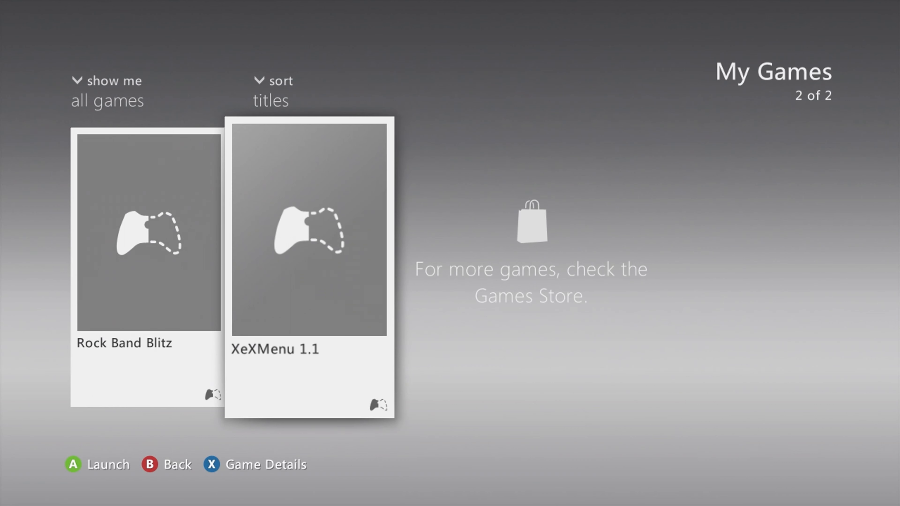
key(Return)
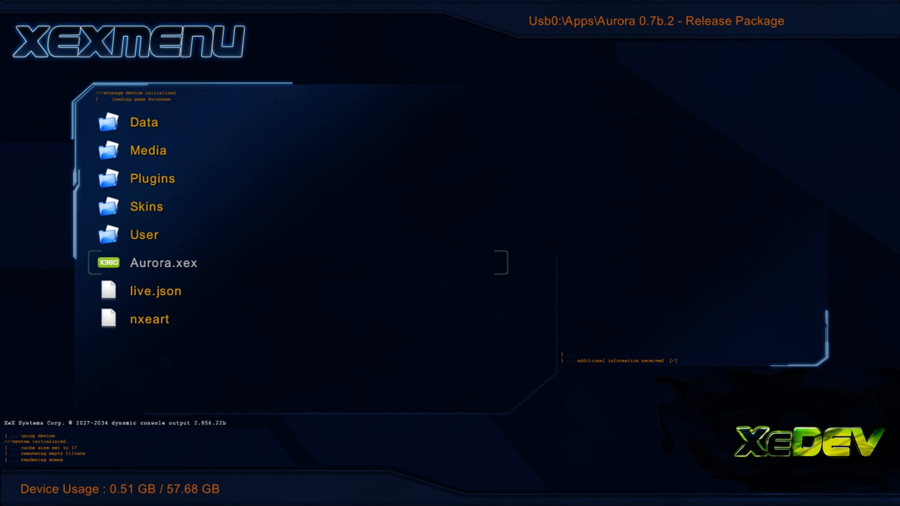
key(Return)
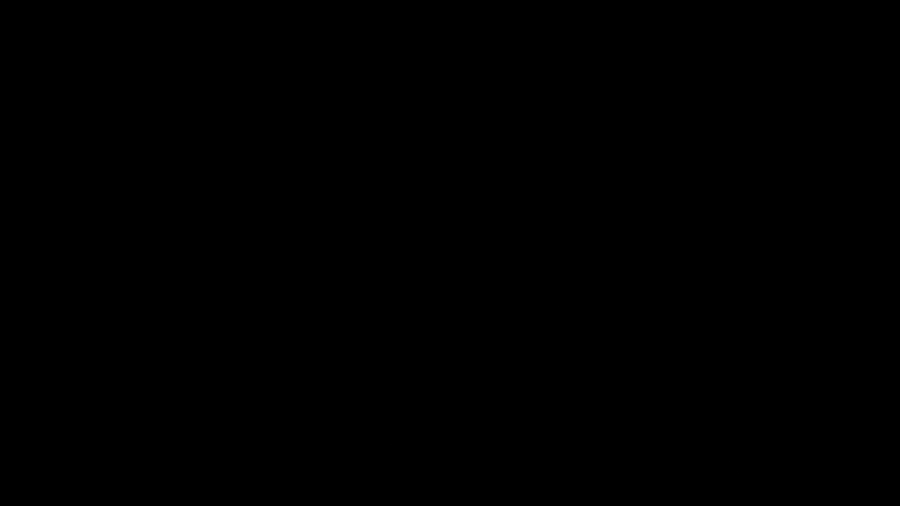